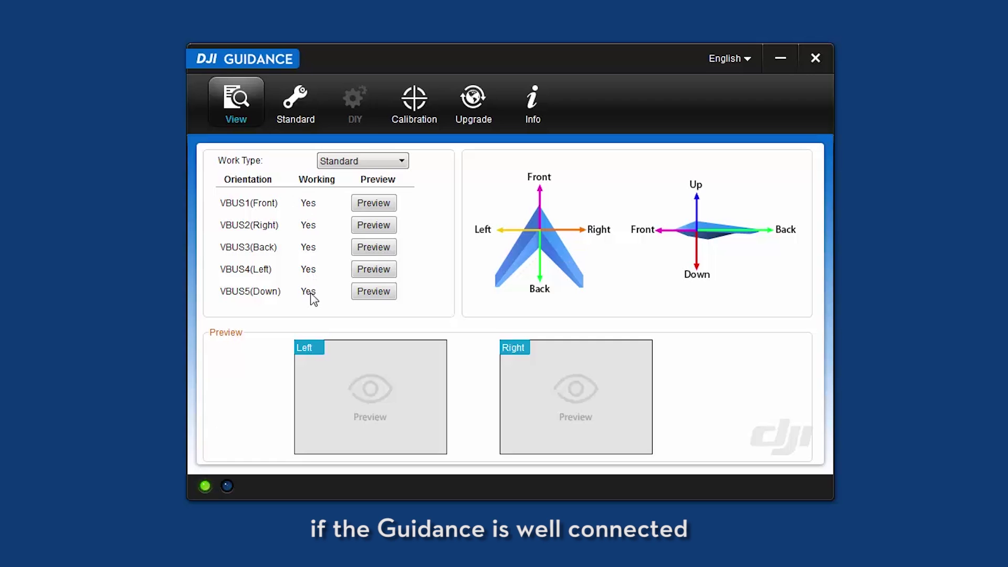
- Preview the VBUS1(Front) sensor's live camera images, then check the firmware Upgrade page
click(374, 203)
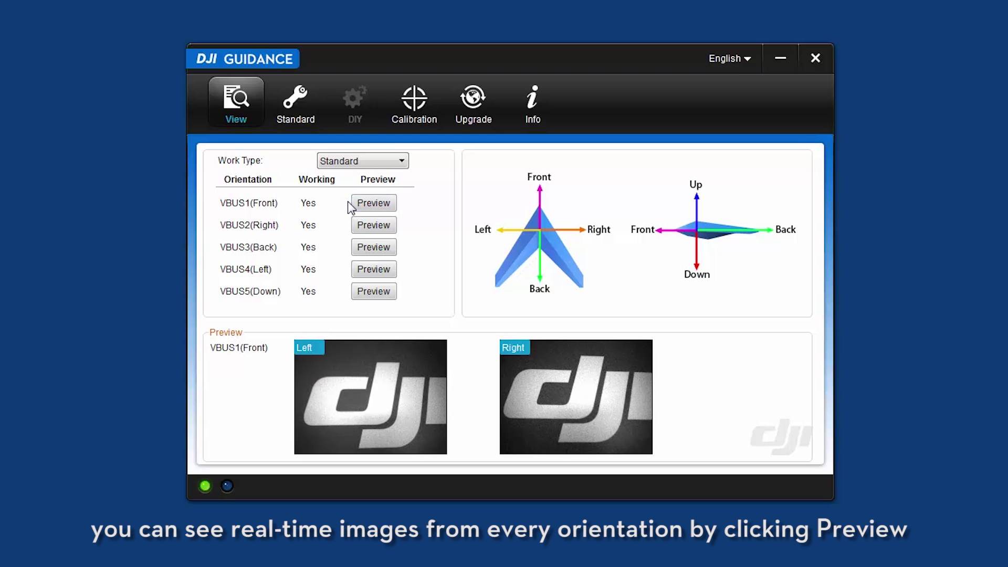
click(485, 110)
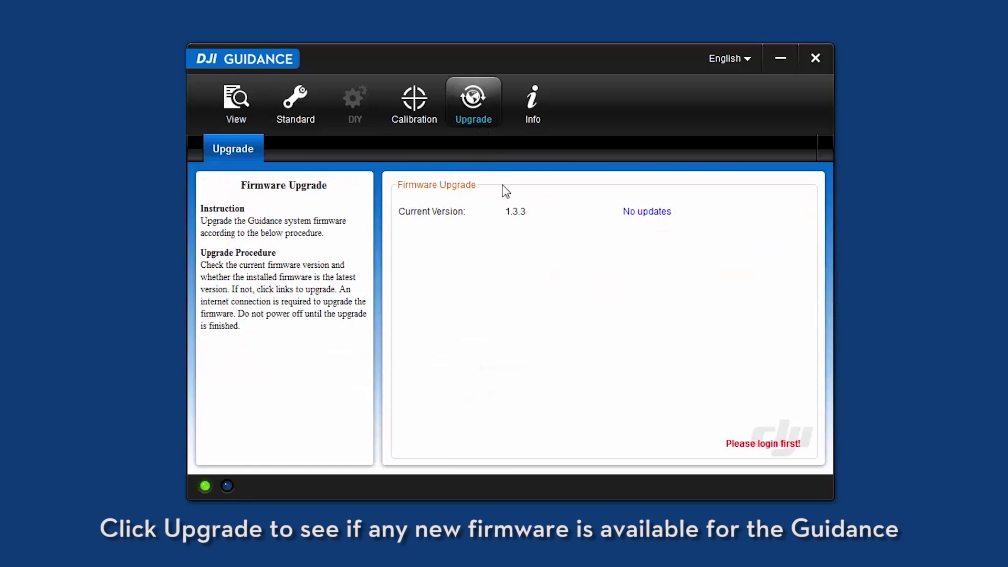
- Confirm no update for firmware 1.3.3 and log in with the DJI account e-mail and password
click(636, 214)
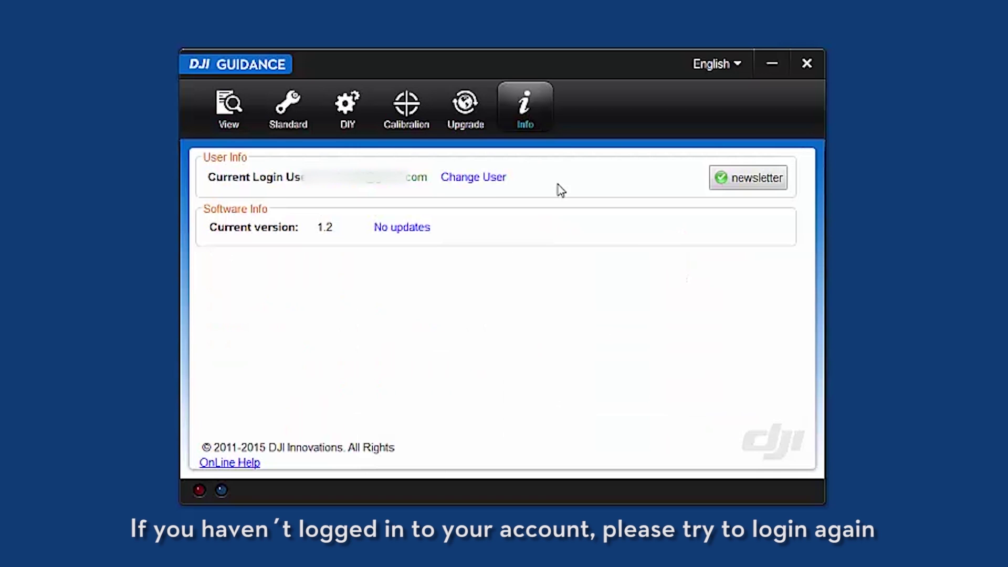
click(488, 178)
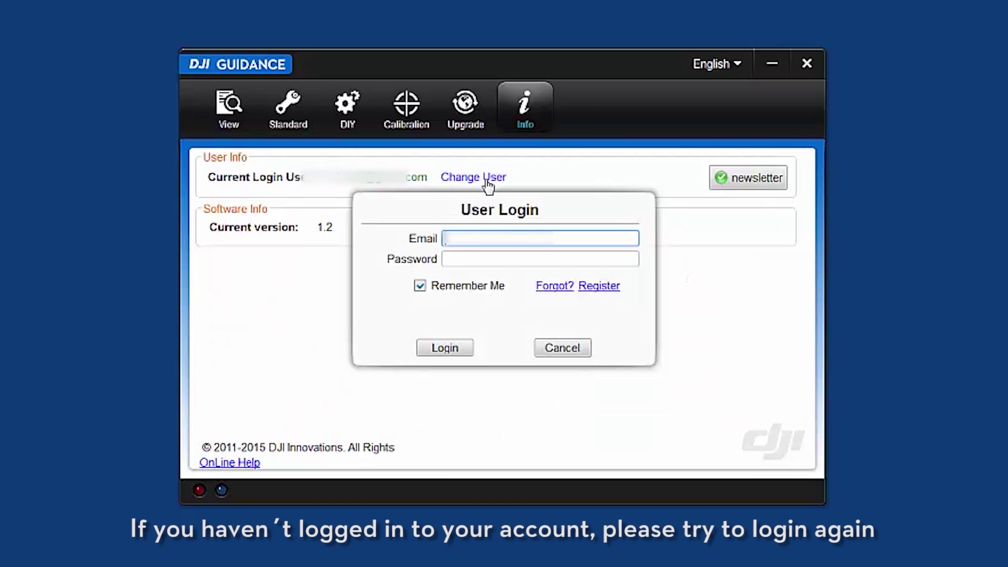
text(username)
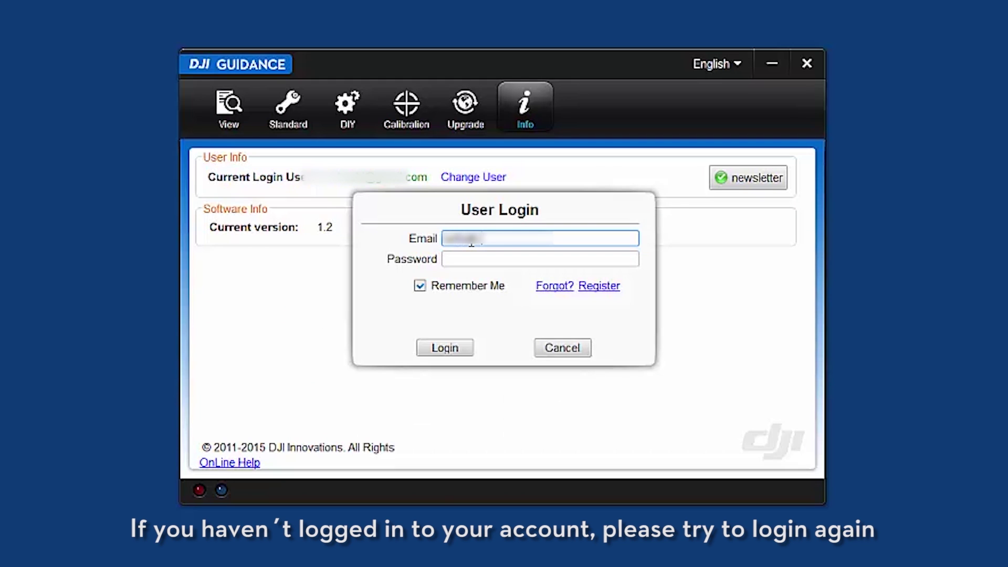
text(@gmail.com)
key(Tab)
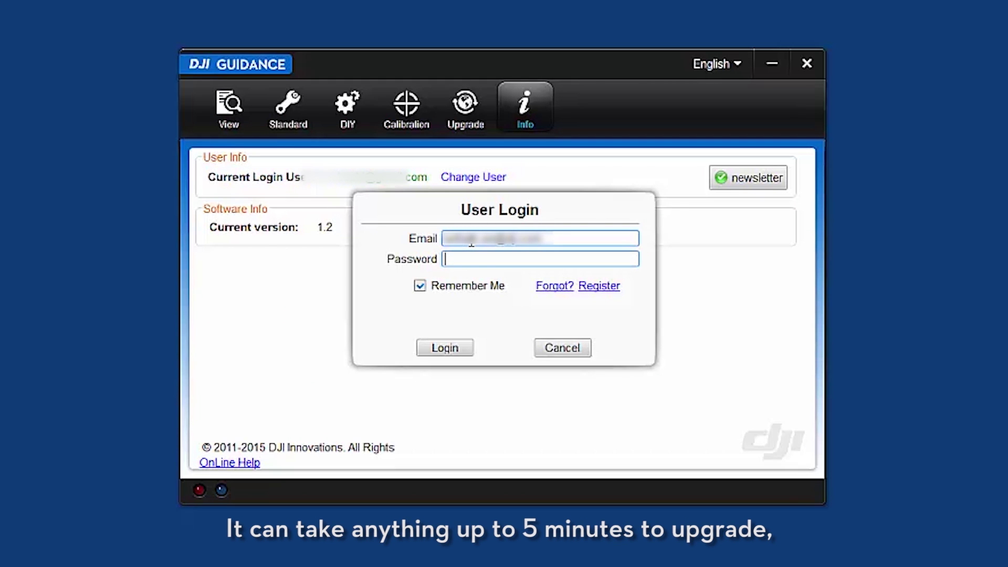
text(*******)
click(437, 350)
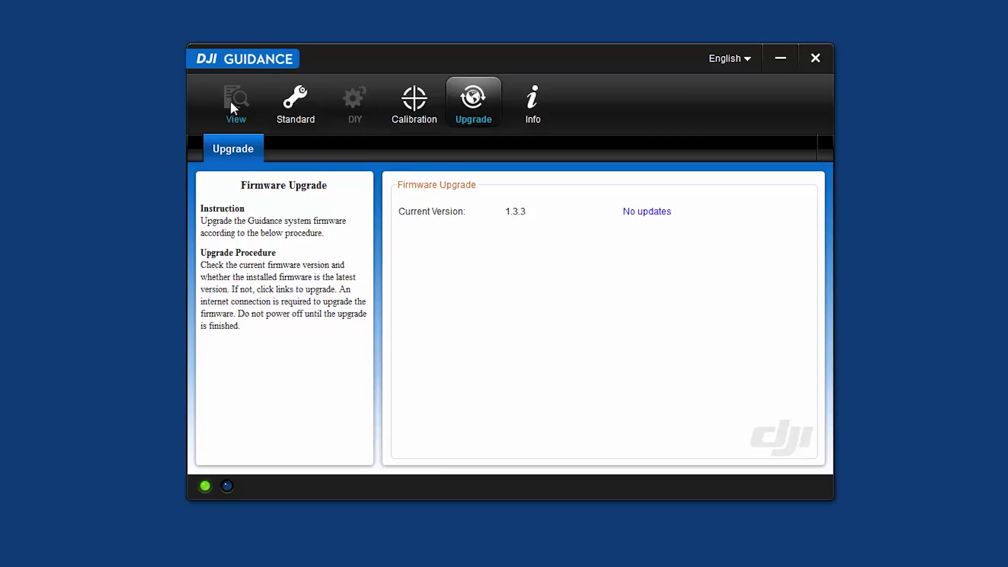
click(230, 103)
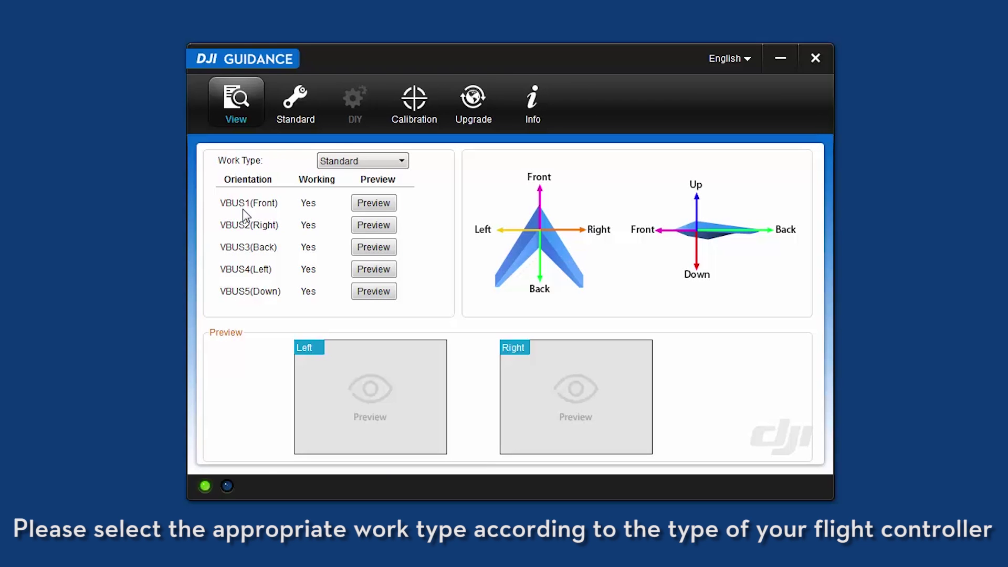
- Keep the work type on Standard, the option for the N1 flight controller
click(364, 160)
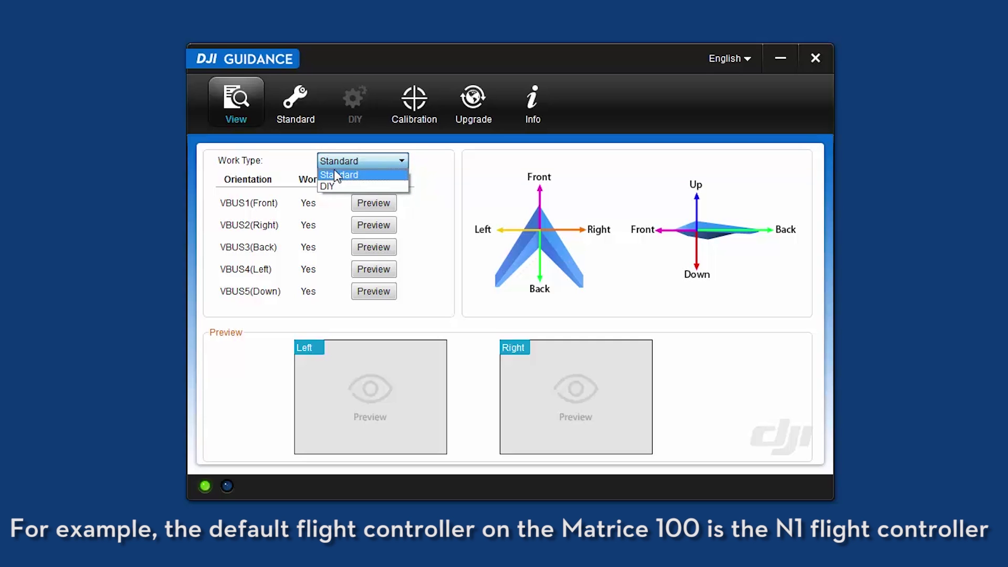
click(293, 103)
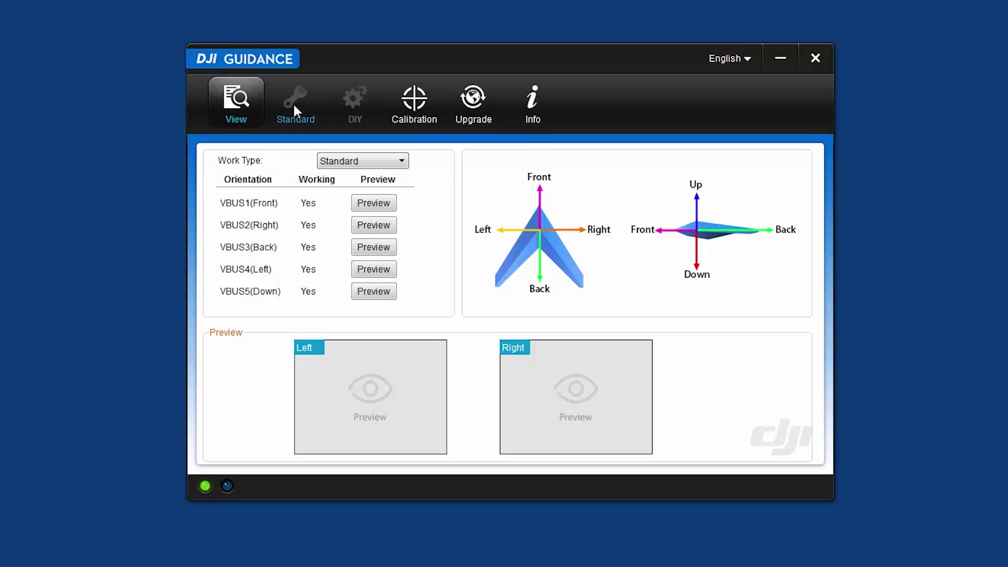
- In the Standard settings, change Aircraft Type from DJI MATRICE 100 to DIY Aircraft
click(293, 102)
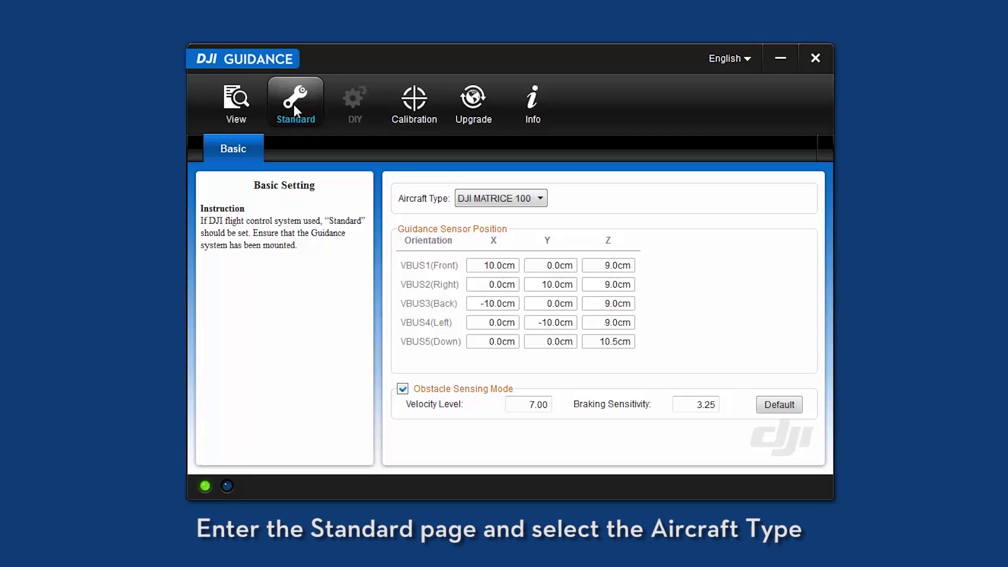
click(517, 200)
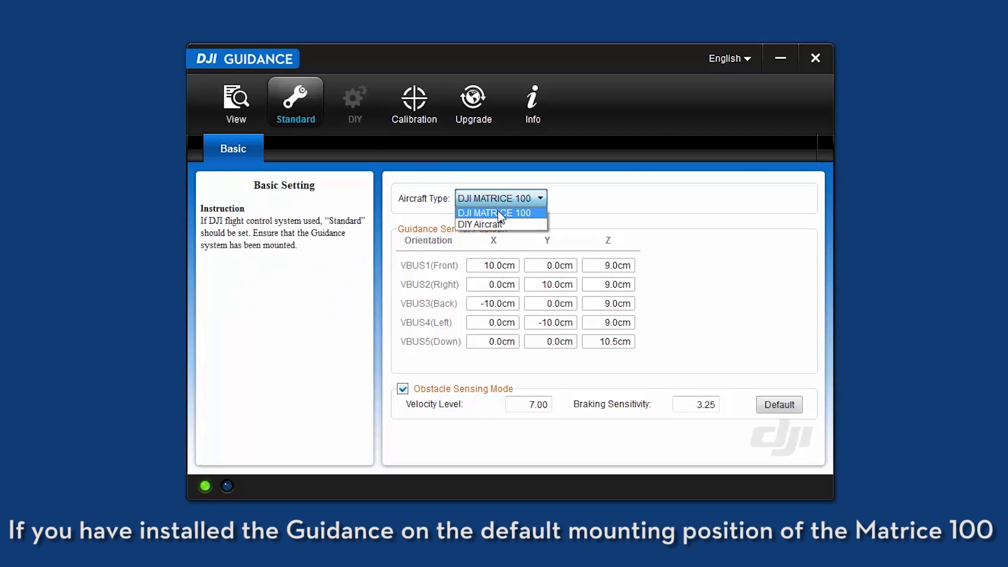
click(498, 213)
mouse_move(491, 262)
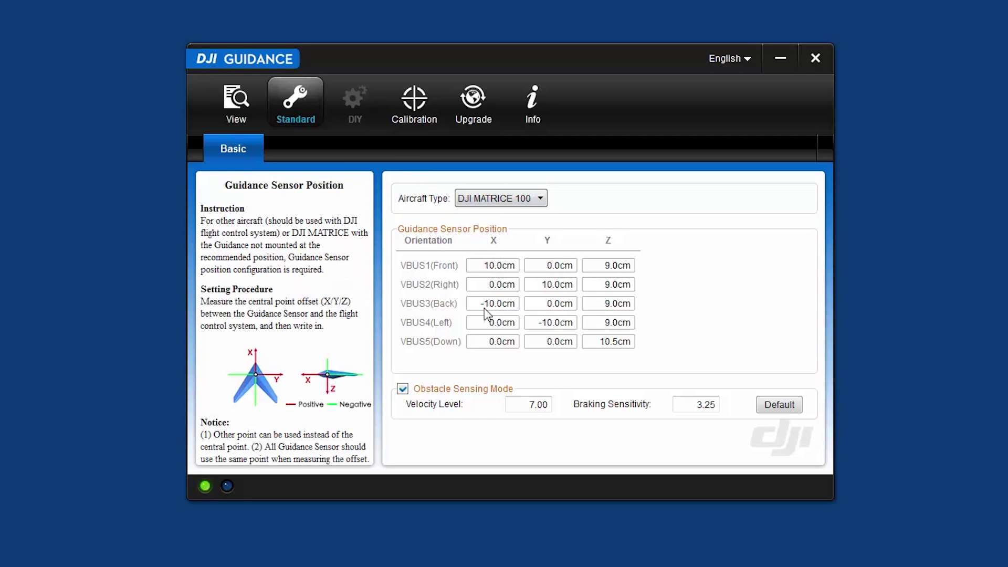
click(487, 200)
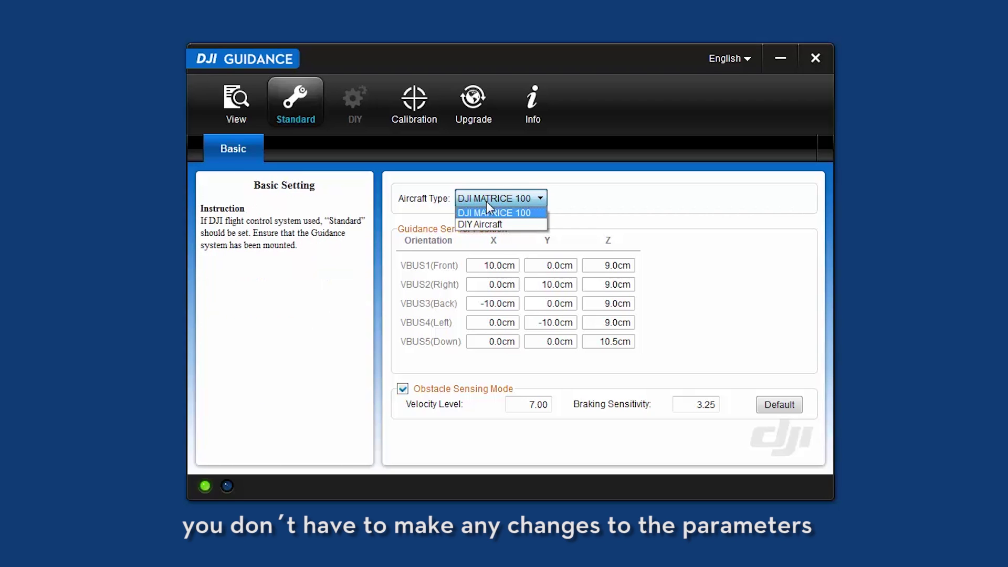
click(495, 232)
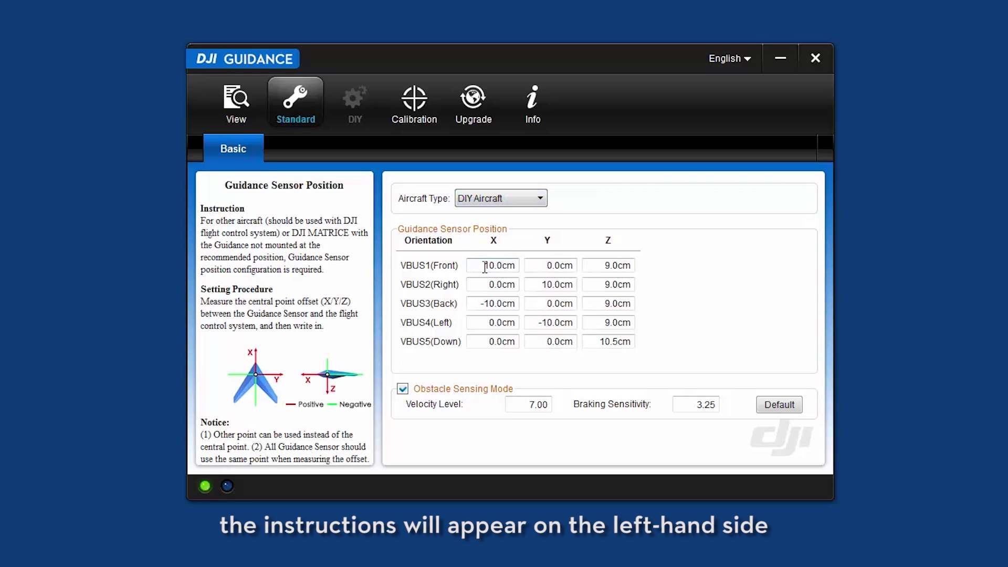
- Select the VBUS1(Front) X offset value in the Guidance Sensor Position table
drag(484, 267, 514, 267)
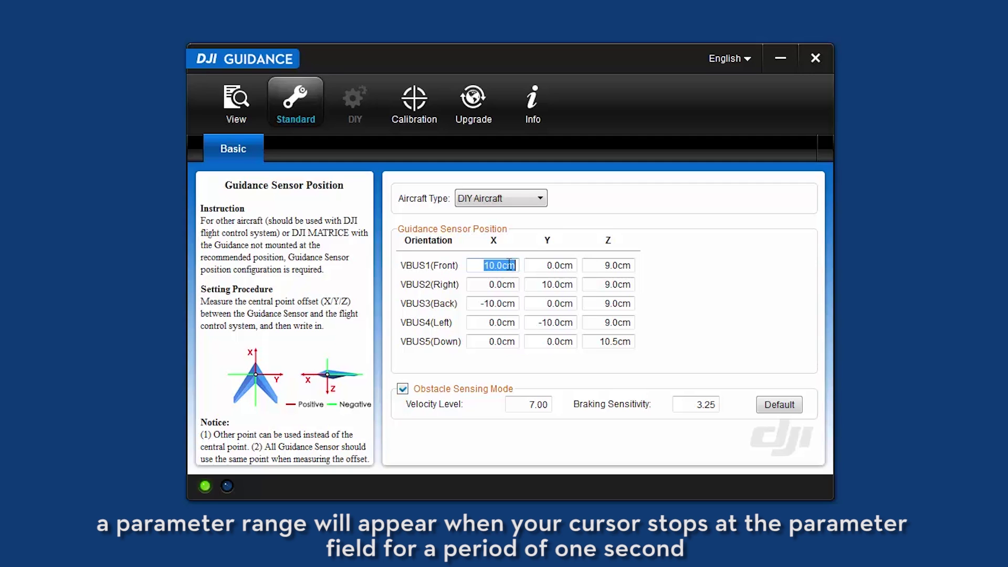
mouse_move(408, 389)
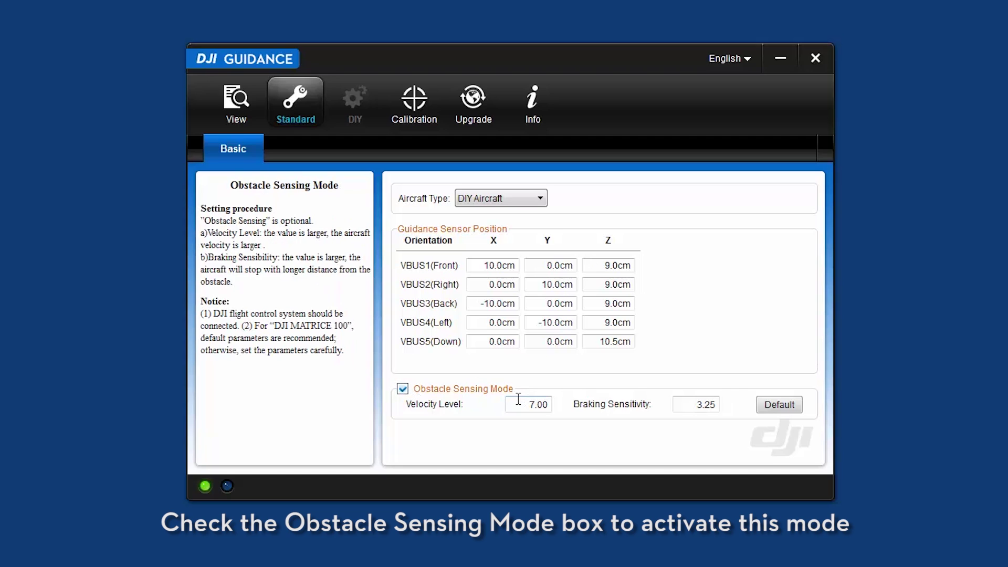
drag(530, 404, 549, 402)
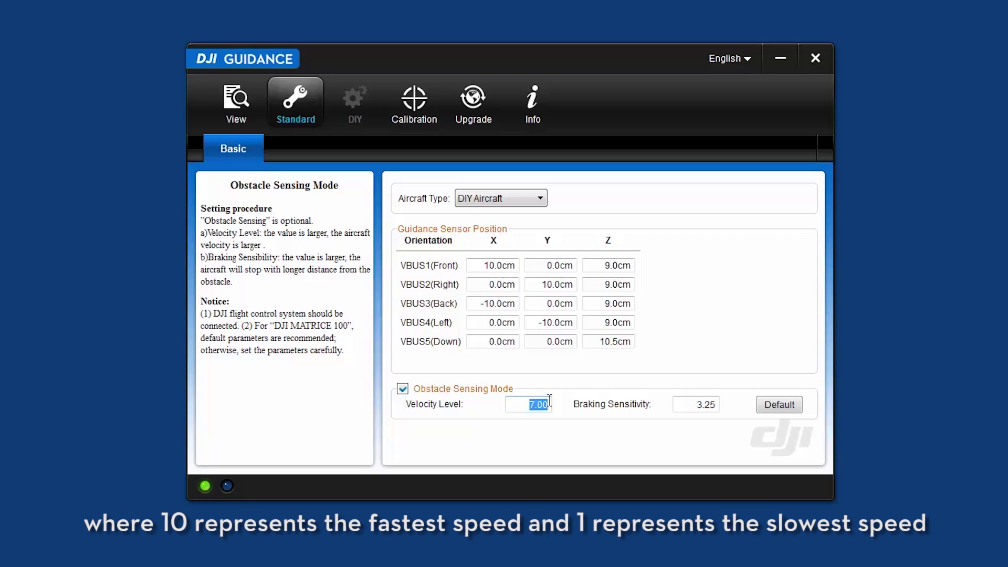
text(6)
key(Return)
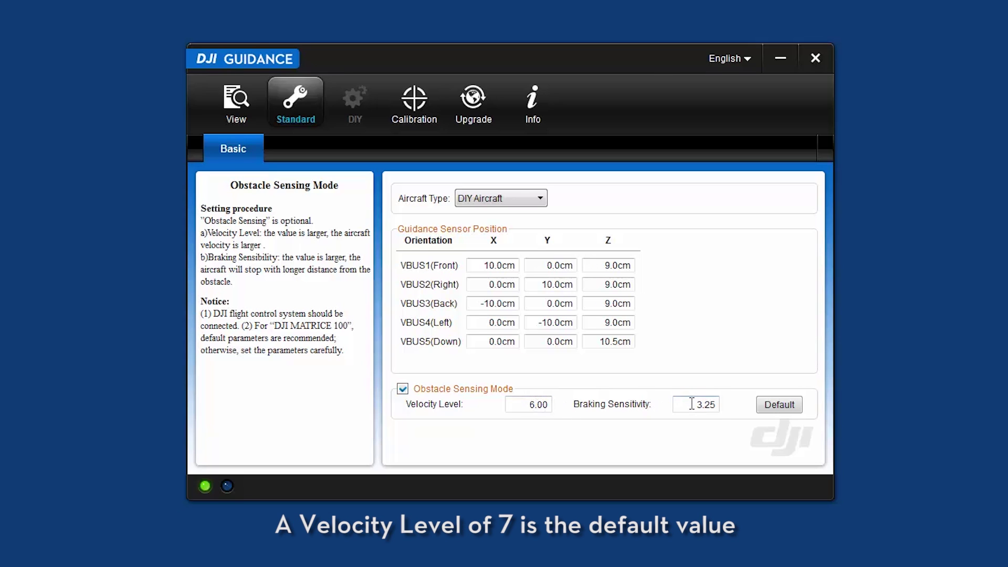
drag(693, 403, 725, 406)
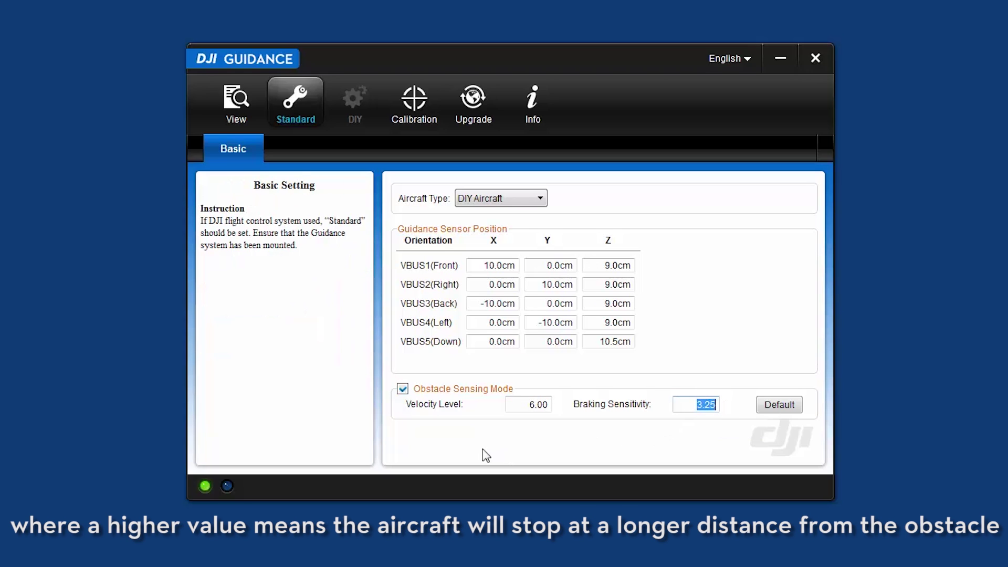
text(3)
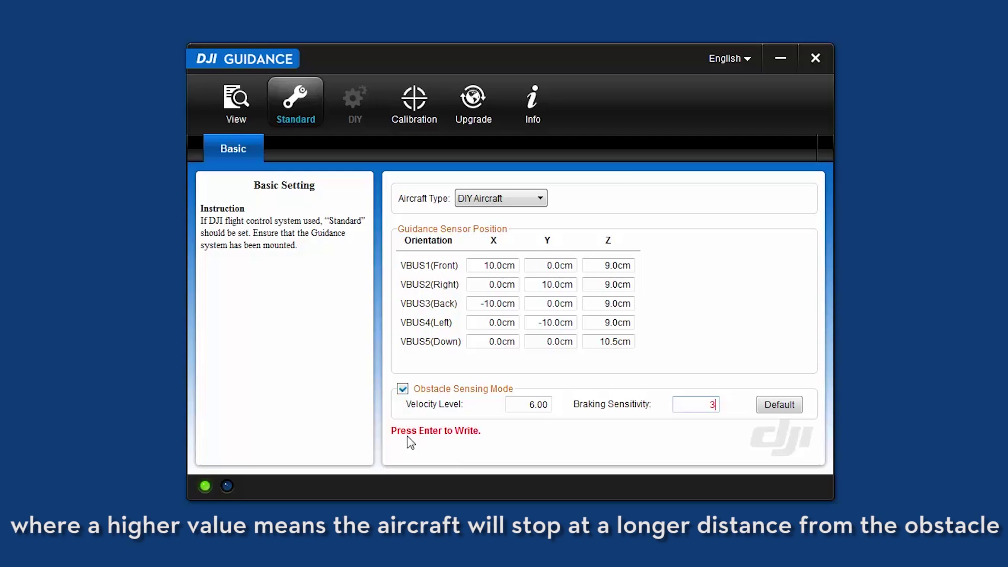
key(Return)
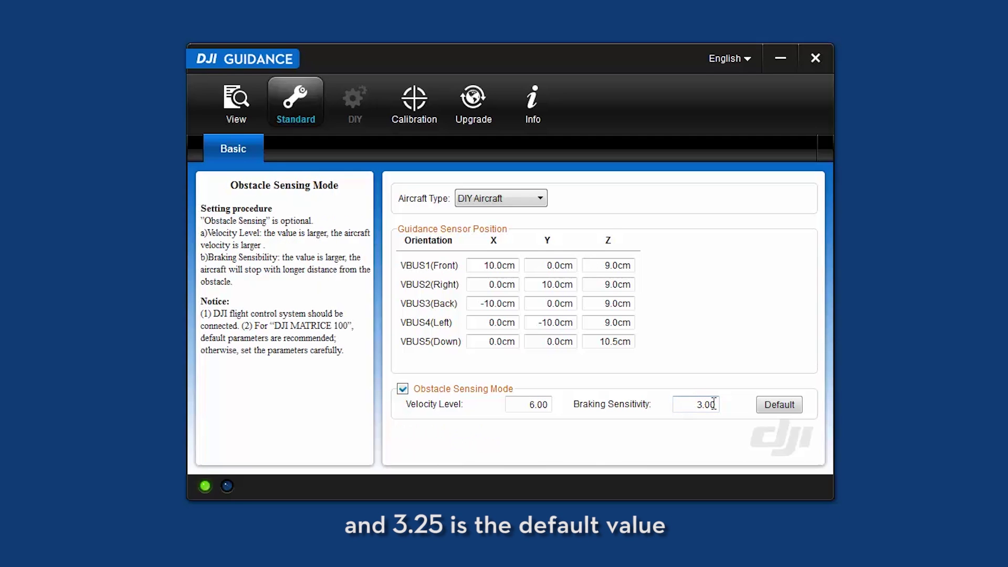
click(779, 405)
mouse_move(536, 405)
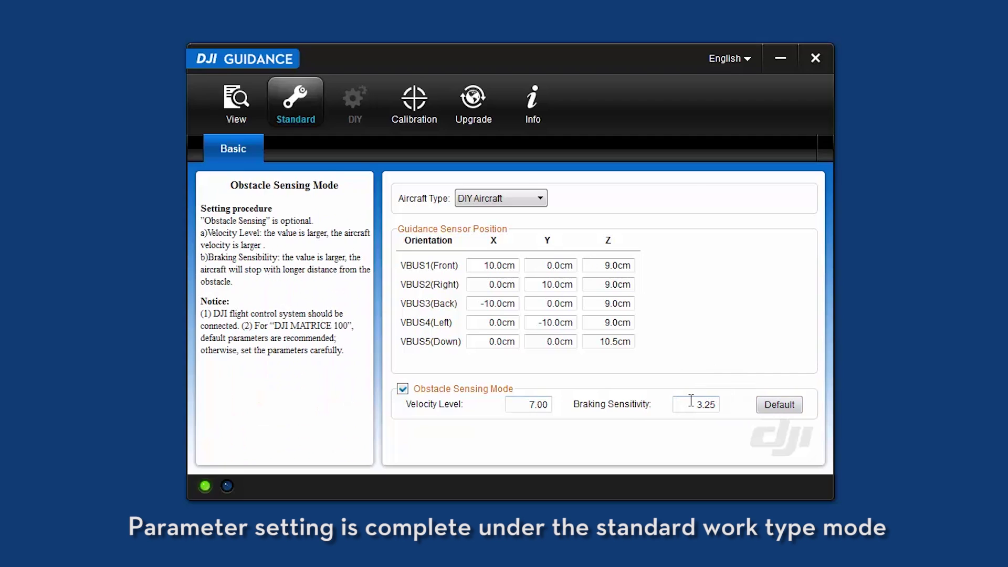
click(236, 103)
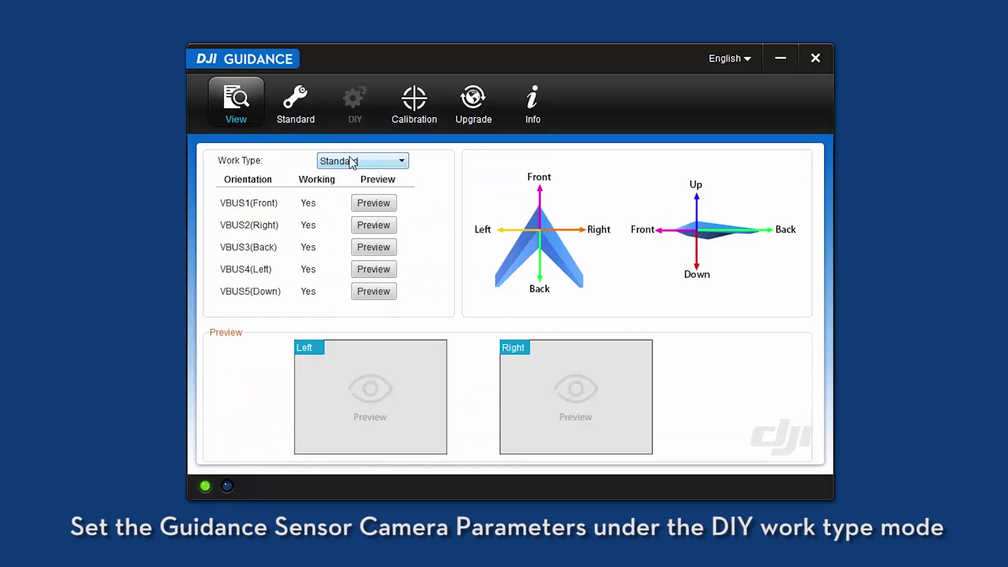
- Switch the work type to DIY and preview the front sensor's live images
click(332, 161)
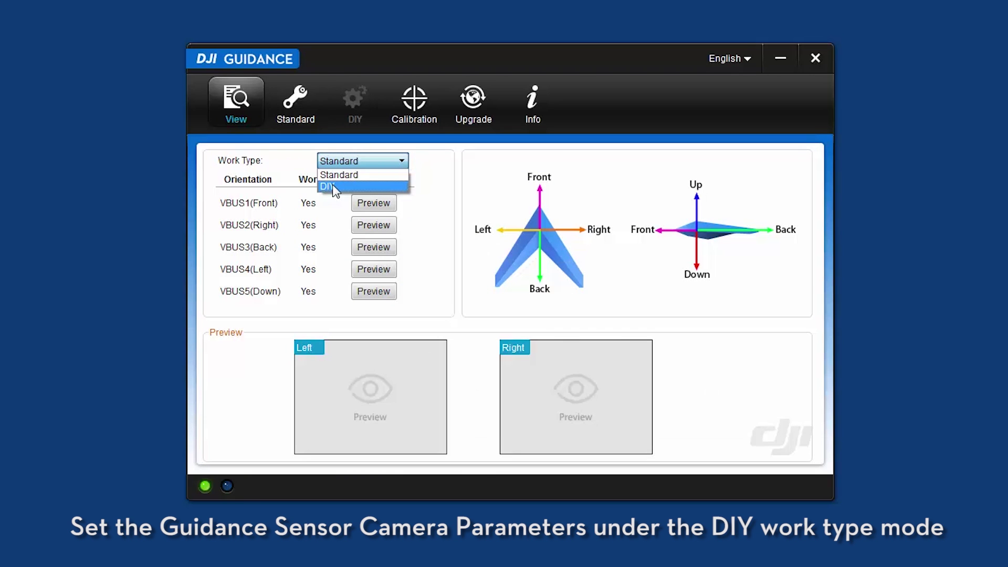
click(334, 185)
click(355, 102)
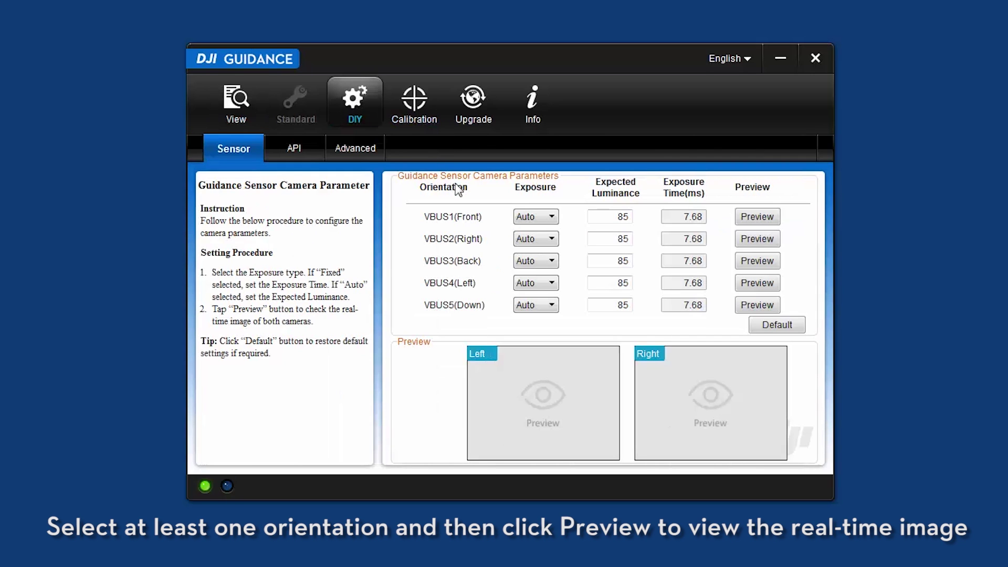
click(757, 221)
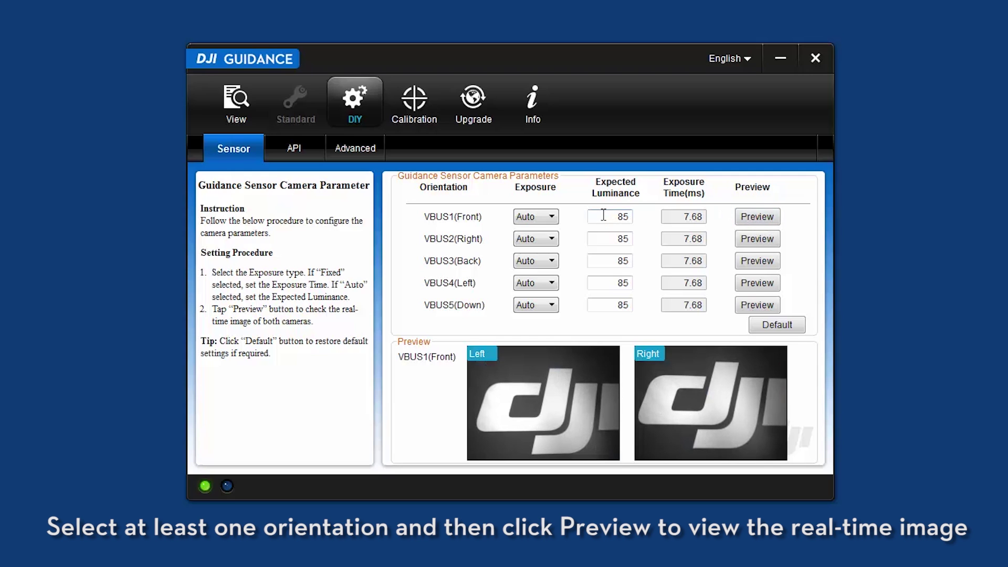
- Set the VBUS1 Expected Luminance to 50, then to 200
drag(608, 215, 637, 214)
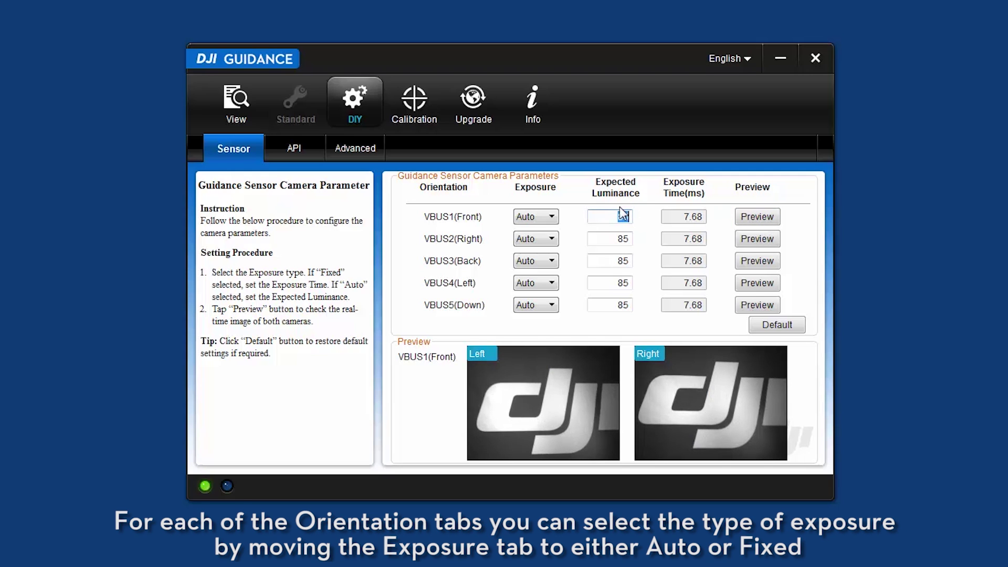
text(50)
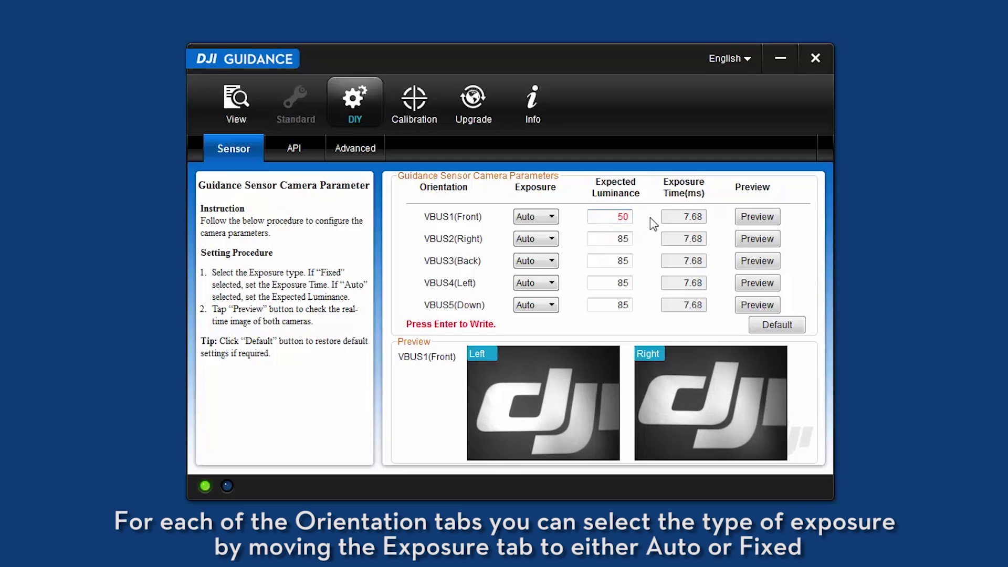
key(Return)
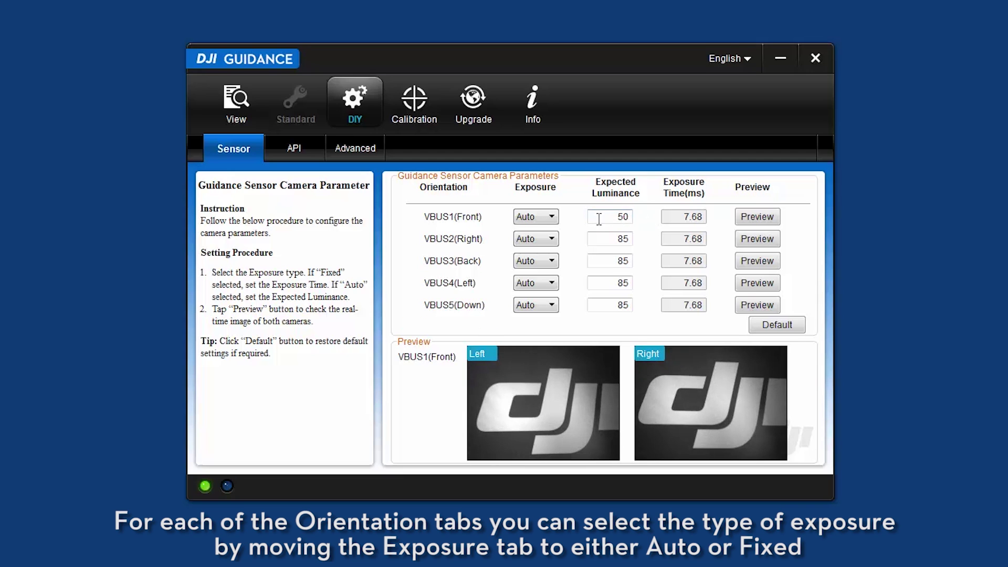
drag(600, 219, 661, 217)
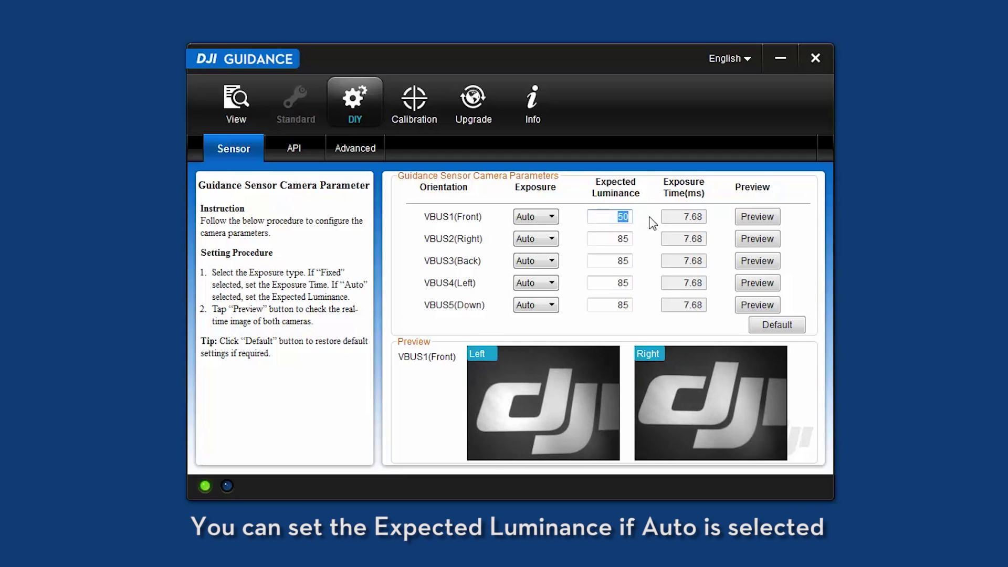
text(200)
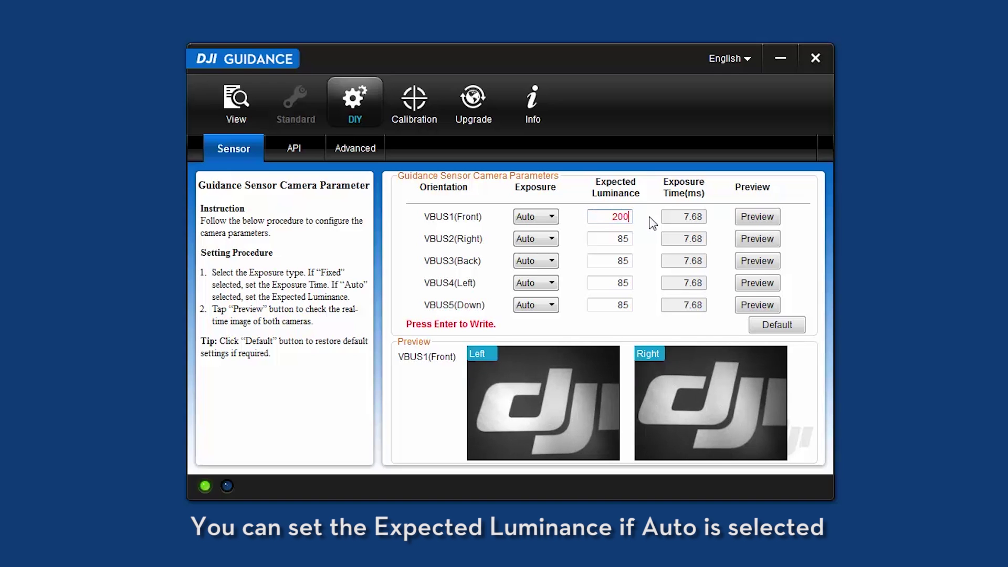
key(Return)
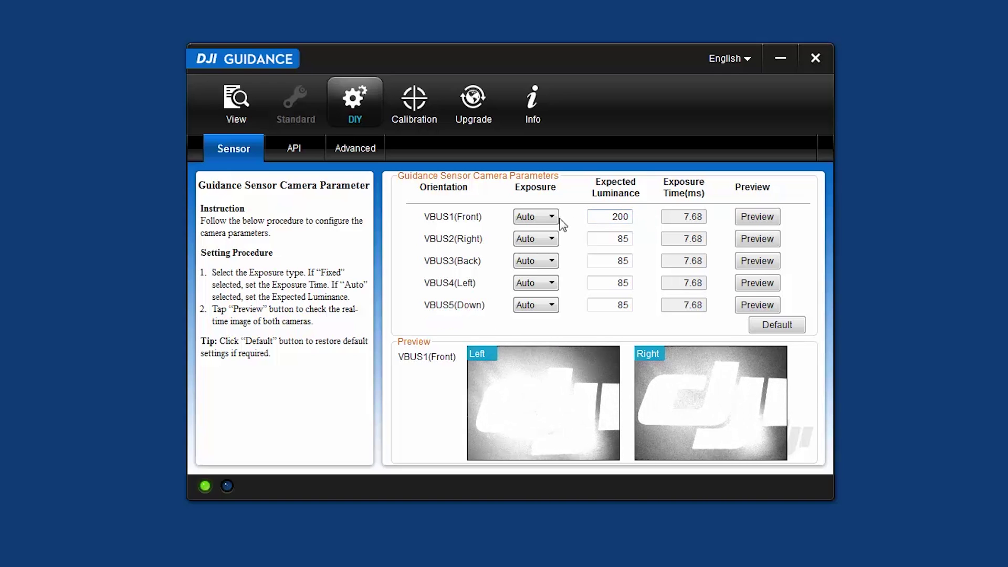
- Try Fixed exposure at 1.00 then 20 ms, then restore all cameras to Auto defaults
click(546, 219)
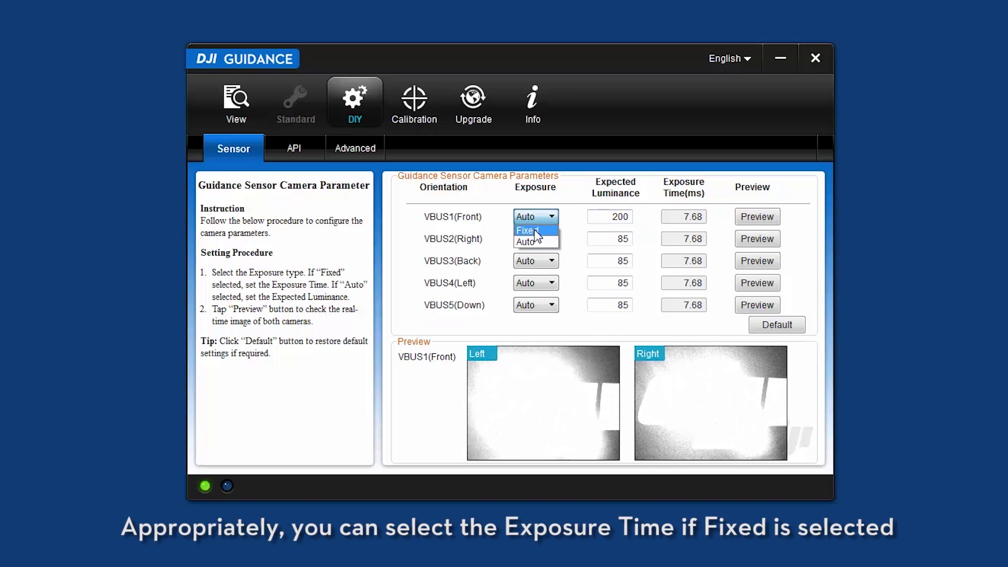
click(534, 231)
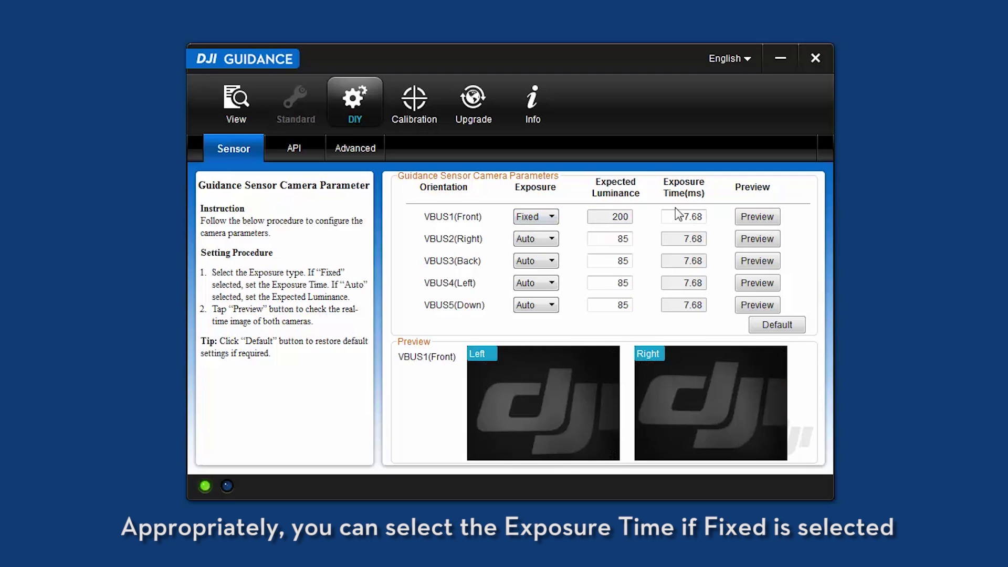
drag(679, 213, 705, 213)
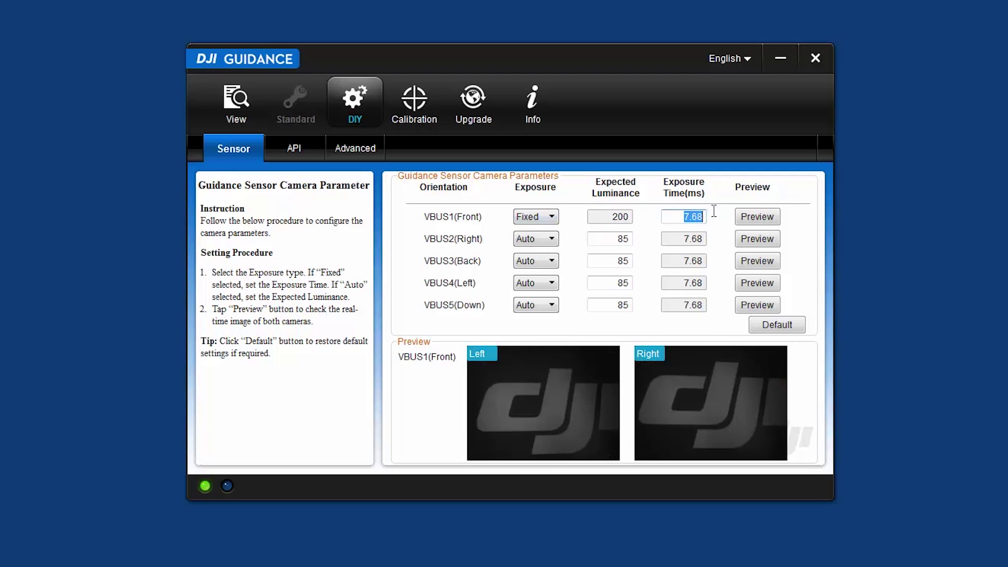
text(1.00)
key(Return)
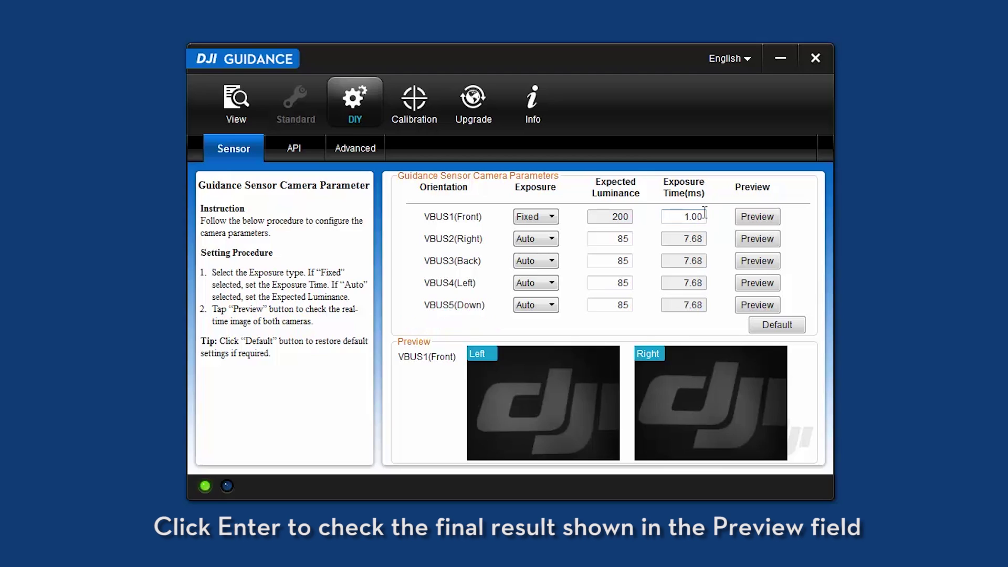
drag(669, 217, 706, 217)
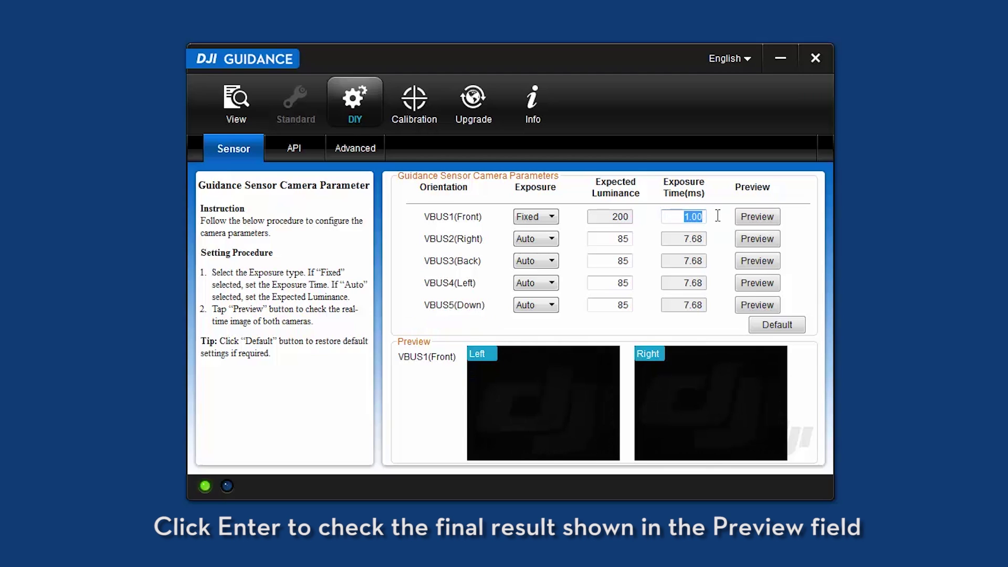
text(20)
key(Return)
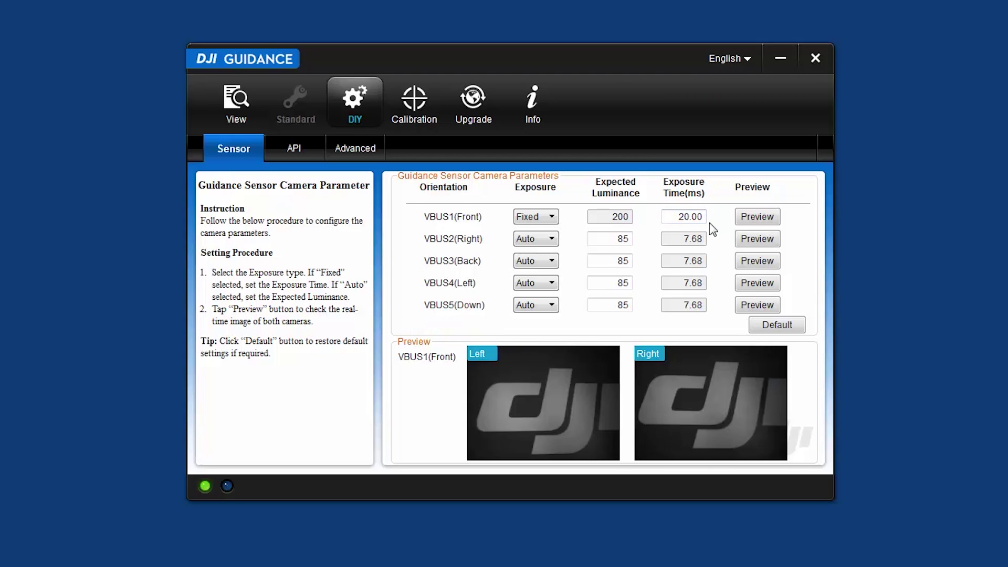
click(783, 327)
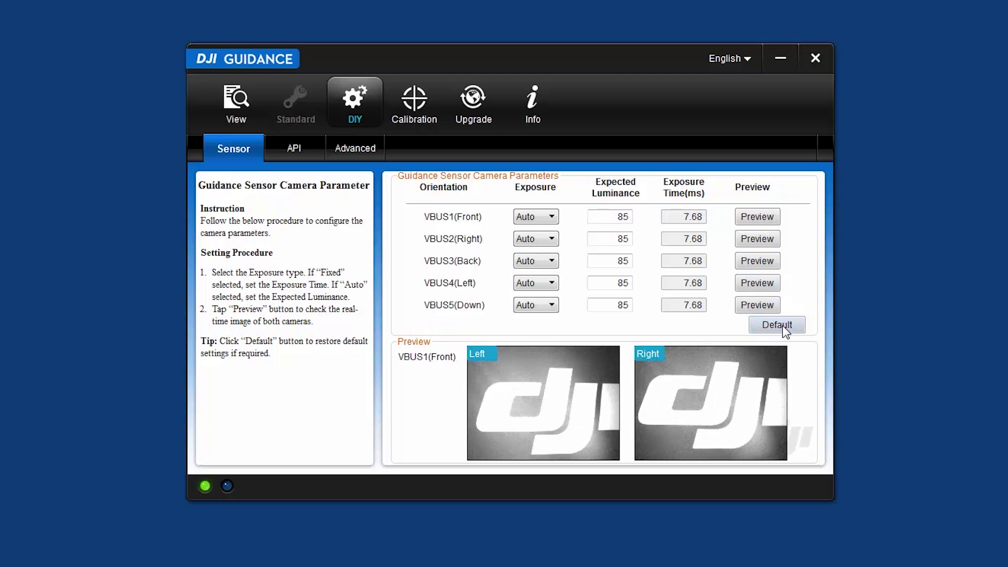
click(285, 150)
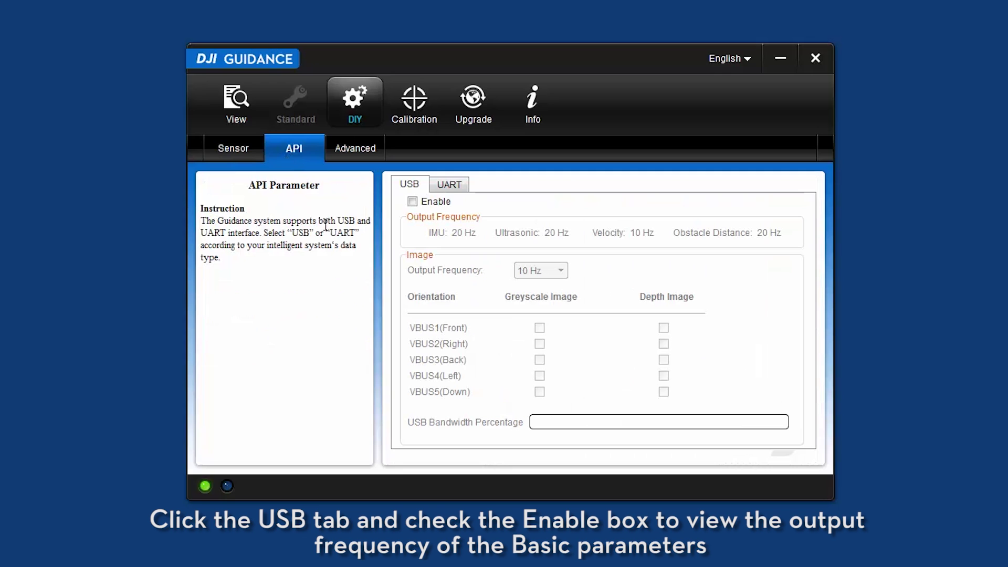
- Enable USB output at 10 Hz with front and back greyscale and right depth images
click(414, 202)
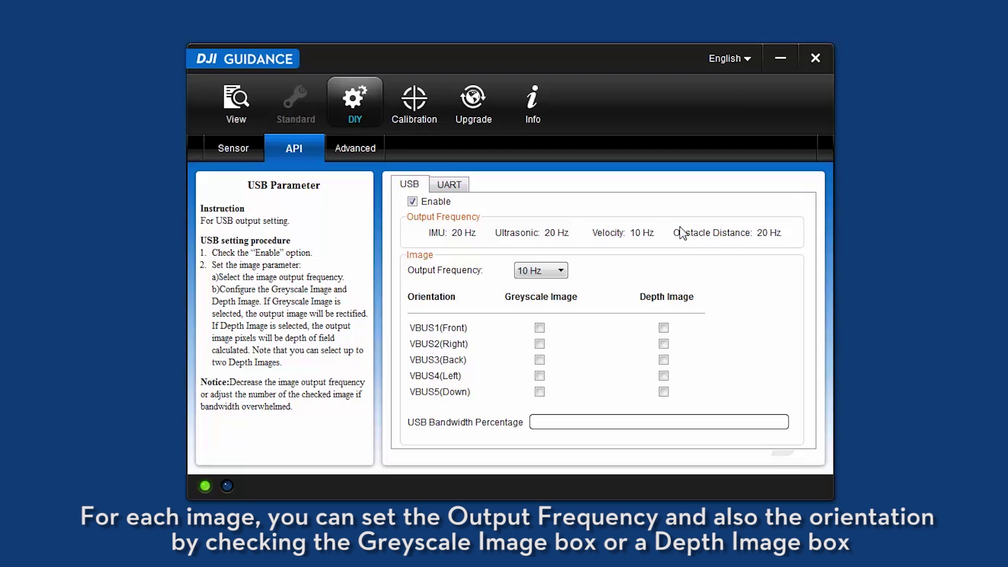
click(549, 273)
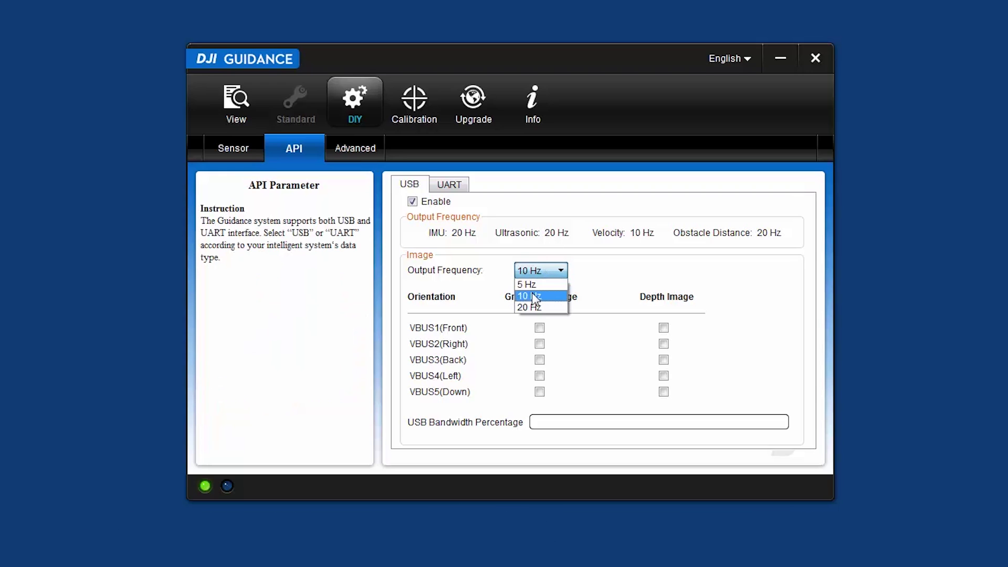
click(534, 298)
click(540, 328)
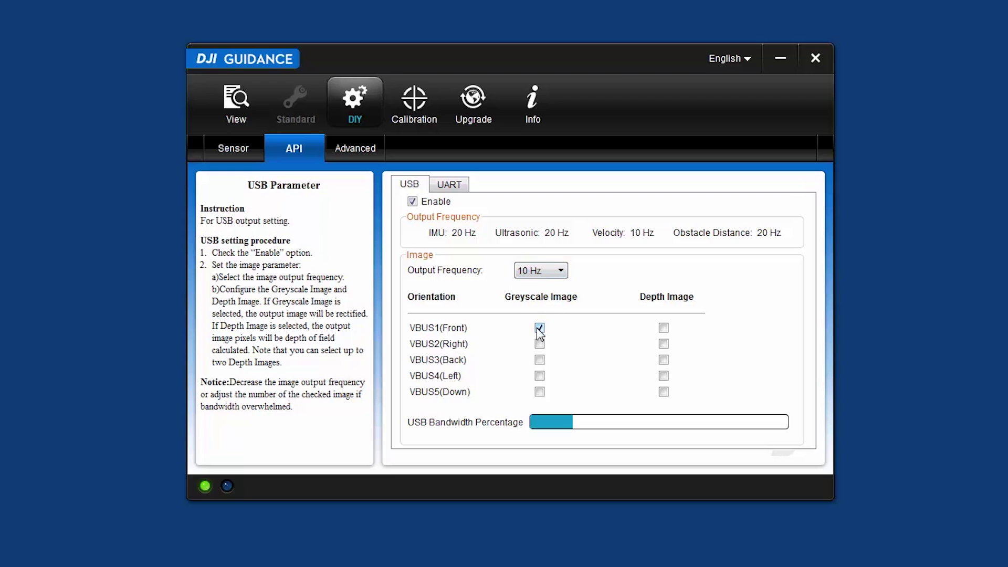
click(539, 359)
click(664, 344)
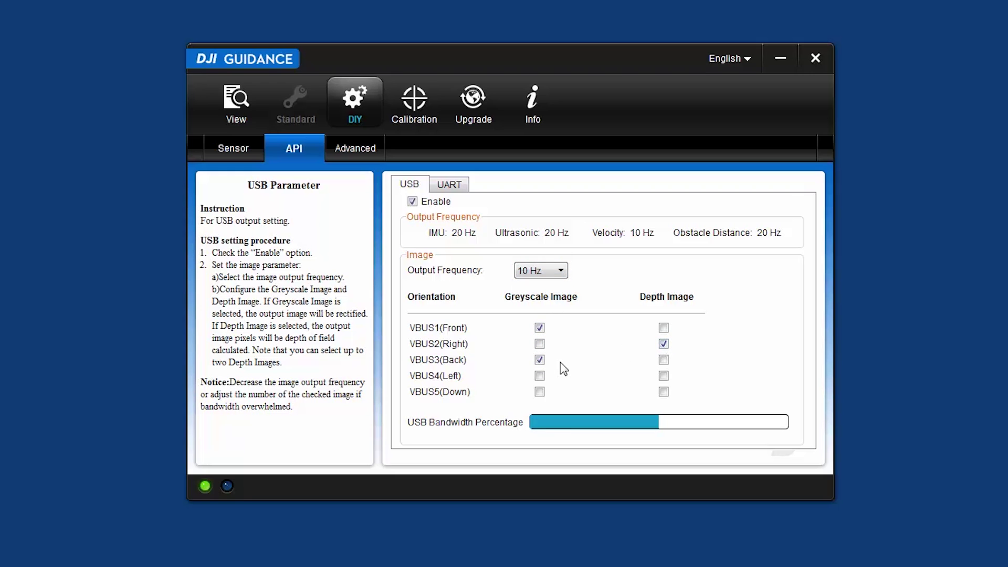
- Try 20 Hz with right greyscale, dismiss the bandwidth warning, and return to 10 Hz
click(552, 271)
click(541, 310)
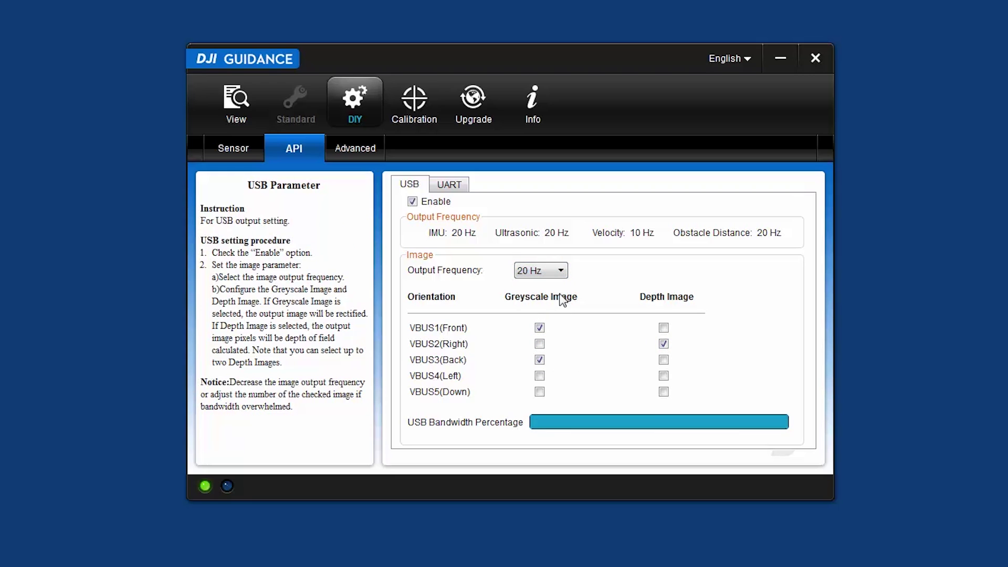
click(540, 344)
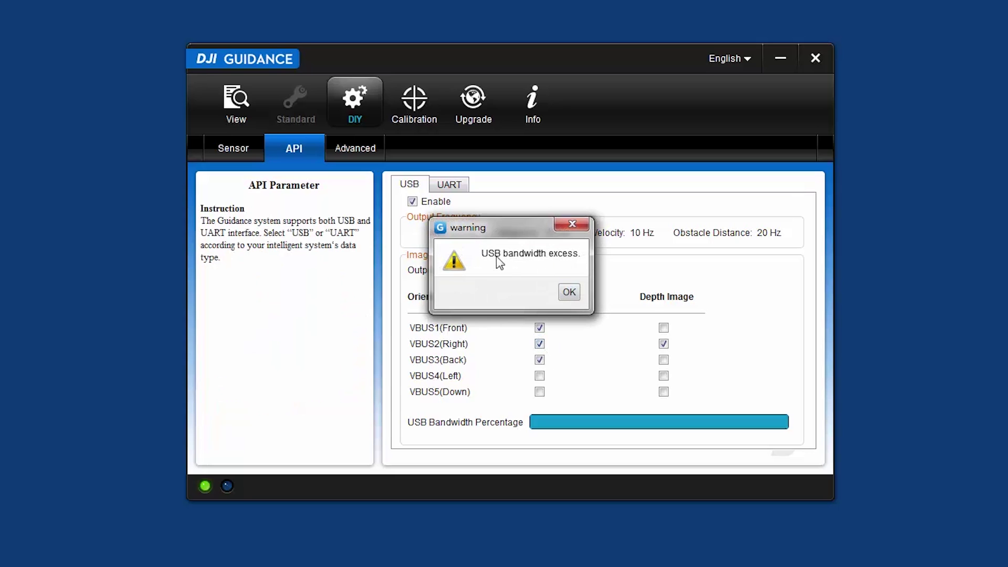
click(569, 292)
click(551, 274)
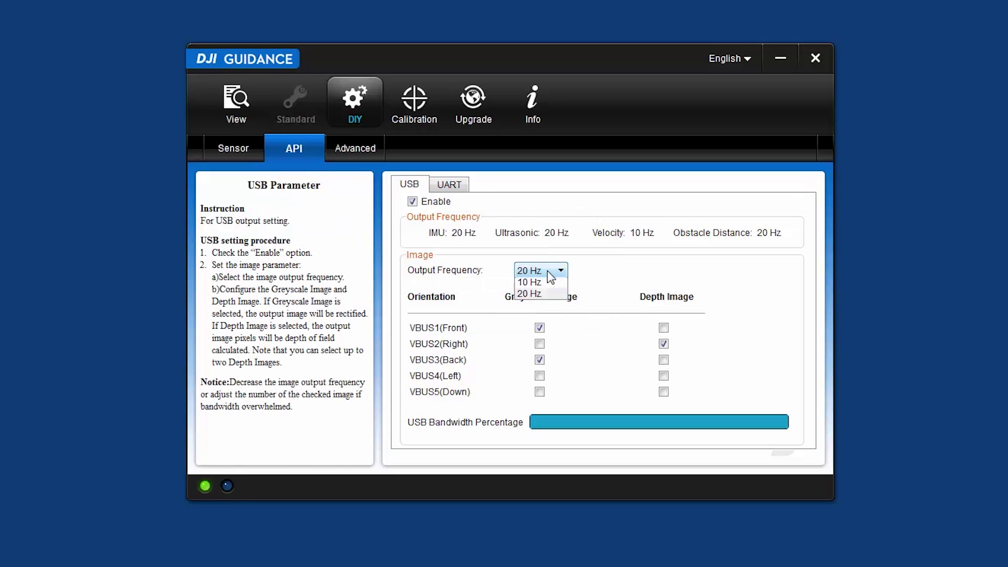
click(530, 282)
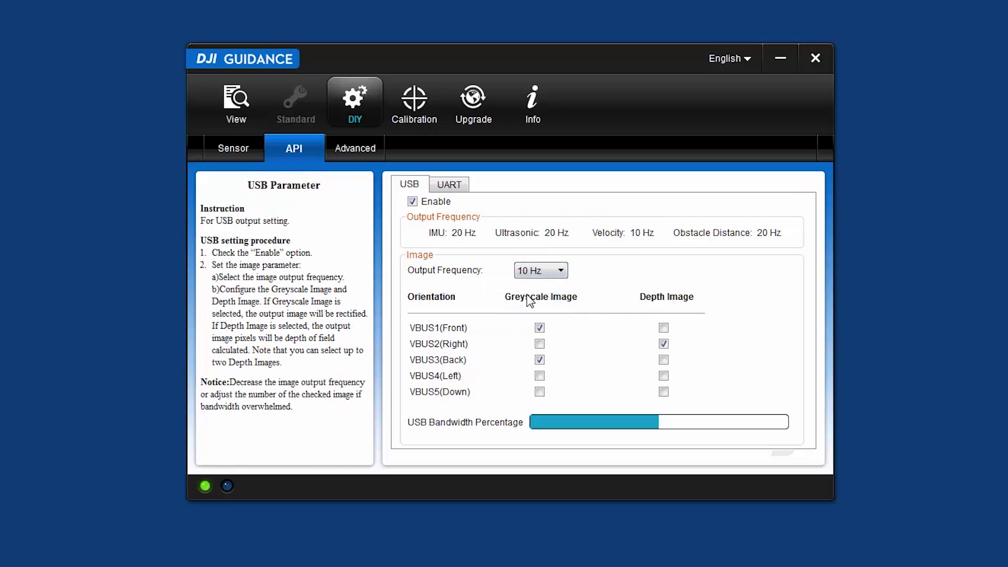
- Enable UART data output
click(450, 187)
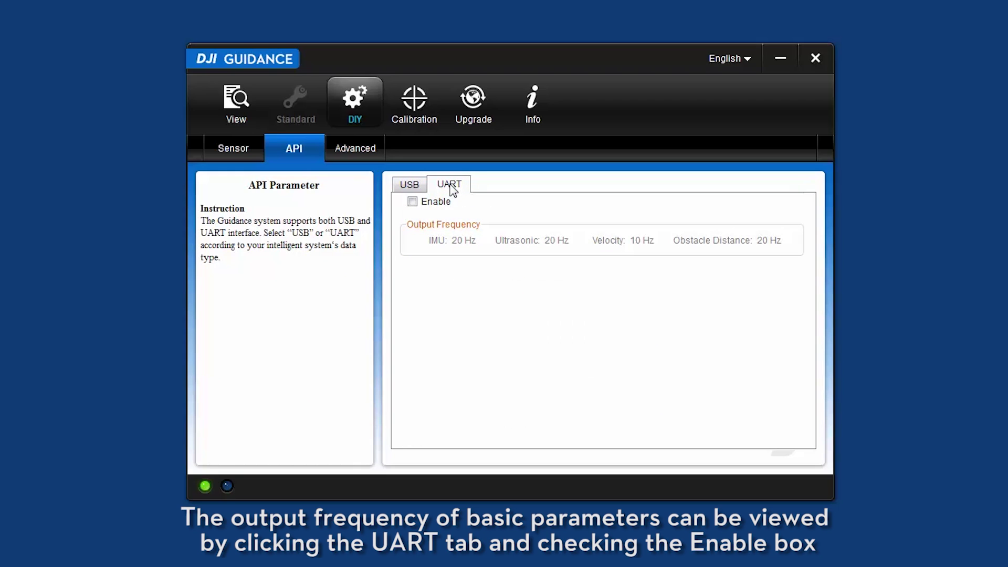
click(412, 202)
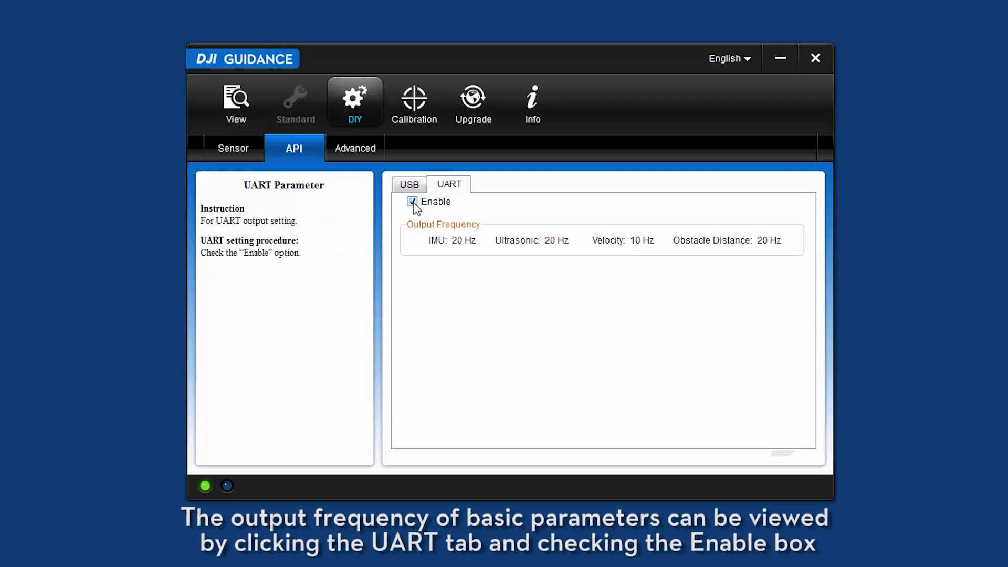
click(356, 150)
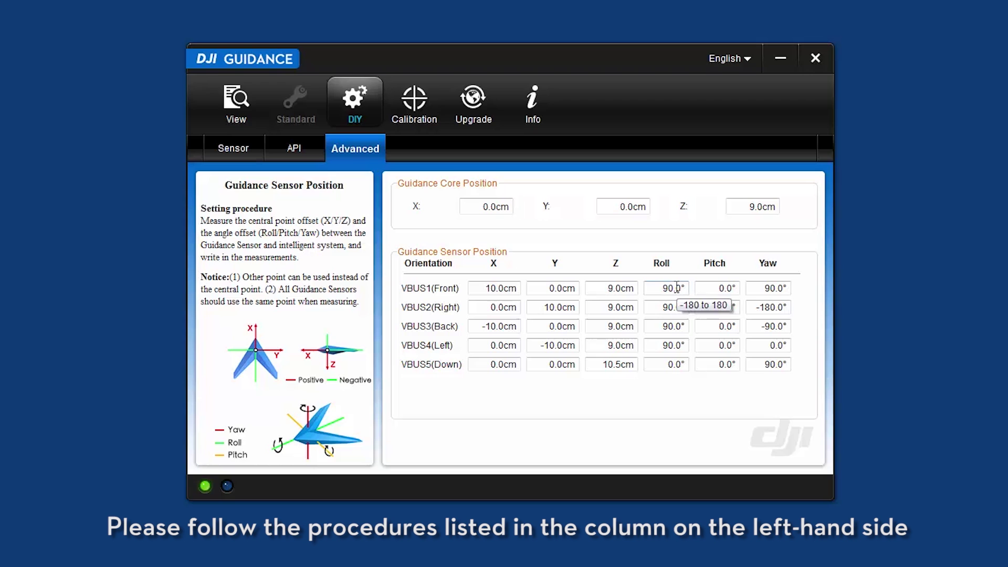
- Set the Guidance Core X offset to 1.0cm
click(483, 206)
drag(482, 206, 517, 206)
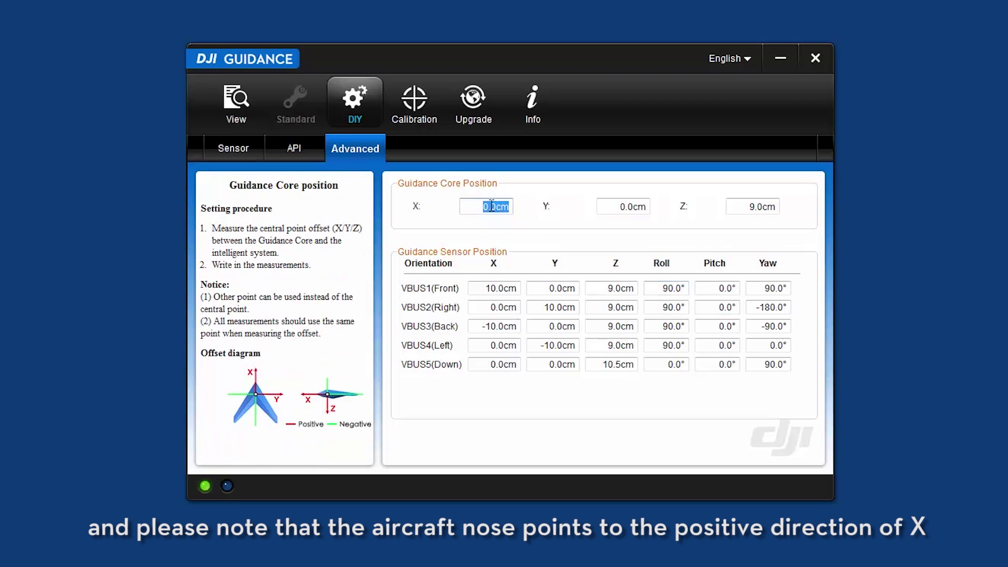
text(1)
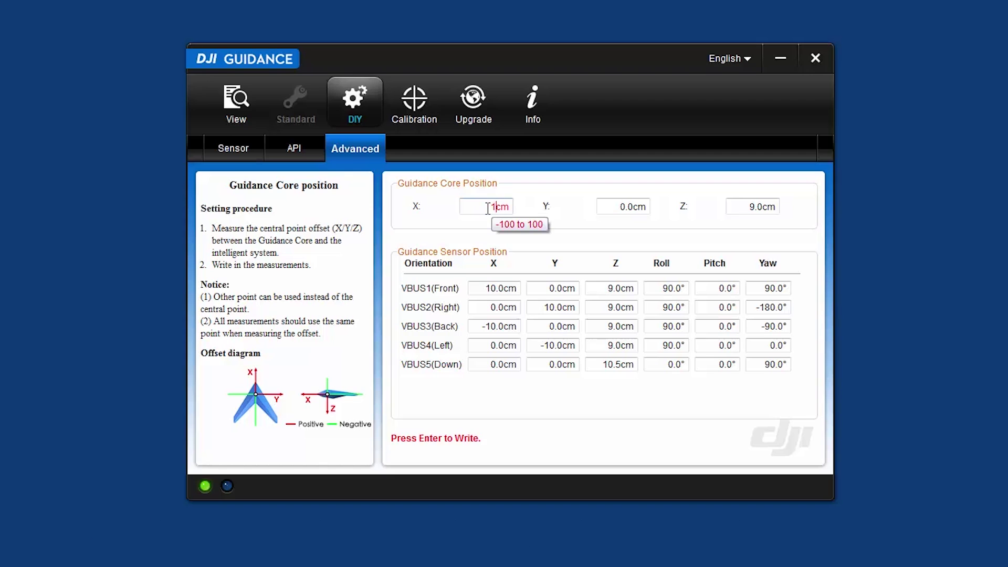
key(Return)
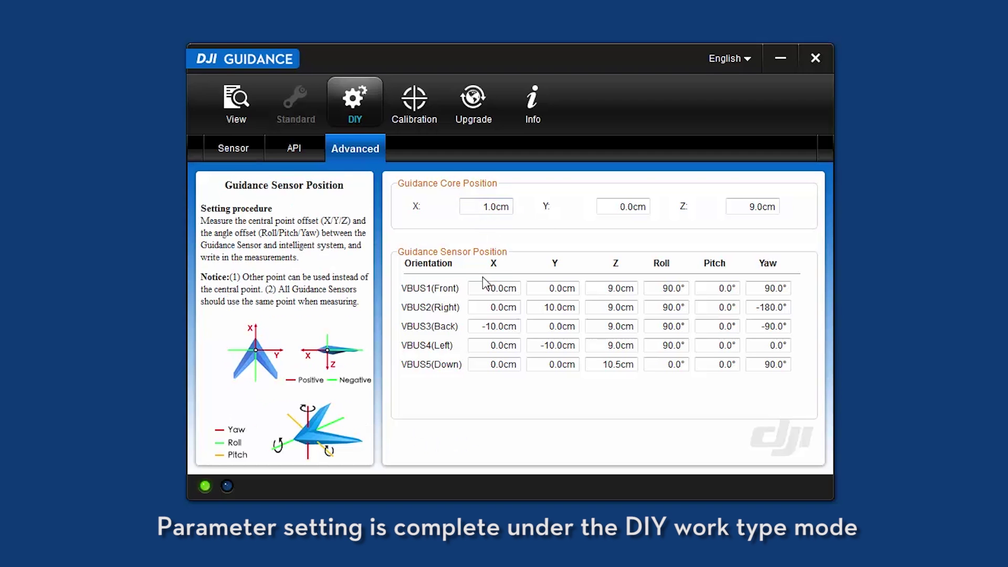
- Set the VBUS1(Front) sensor's X position to 9.0cm
drag(486, 288, 520, 289)
text(9)
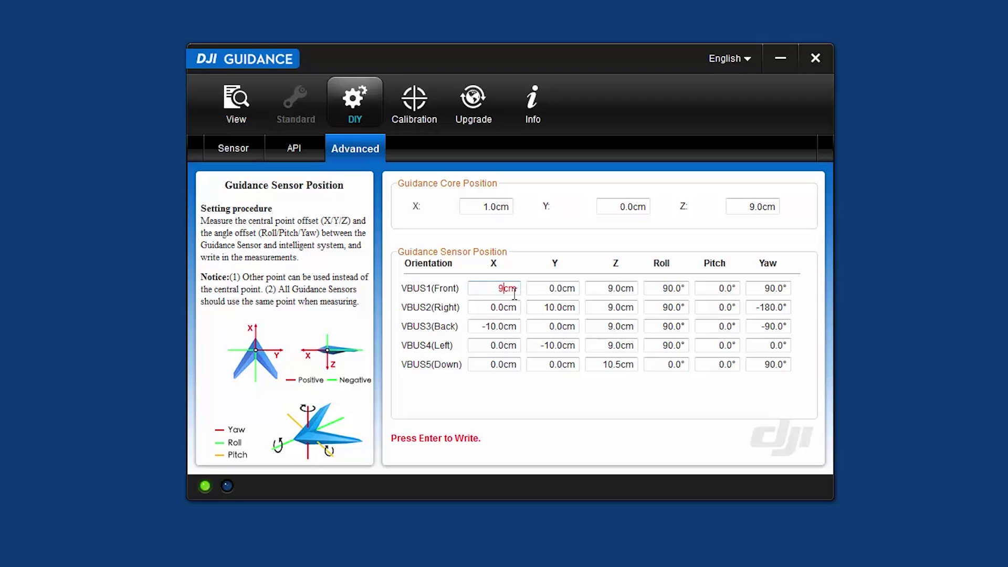
key(Return)
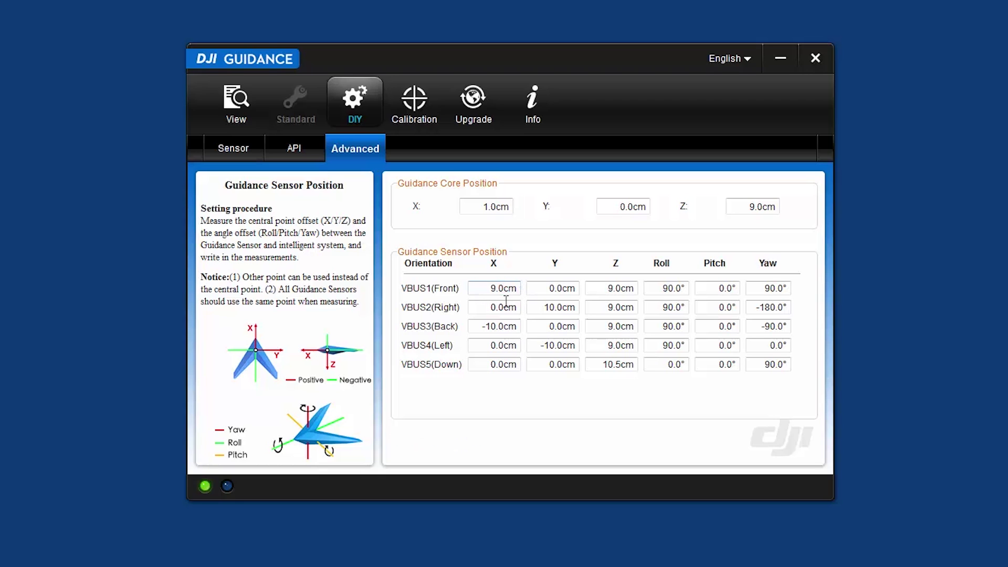
click(410, 101)
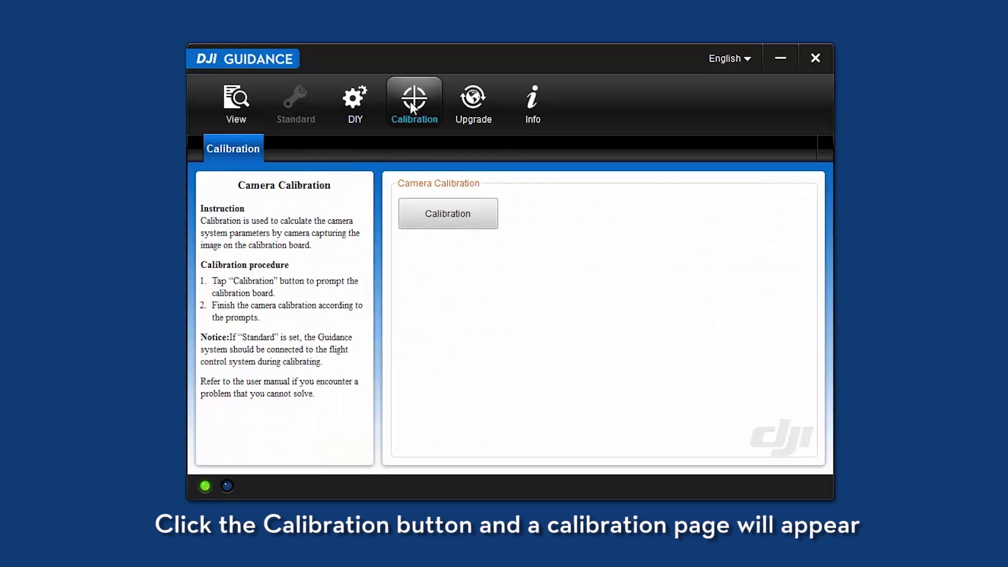
- Select VBUS1(Front) on the calibration screen and start its checkerboard calibration
click(448, 214)
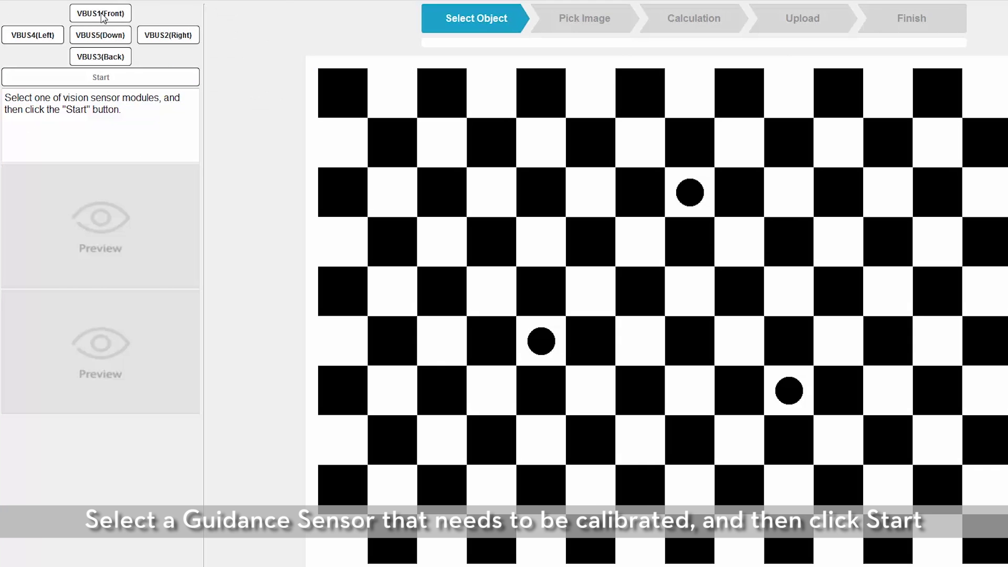
click(101, 16)
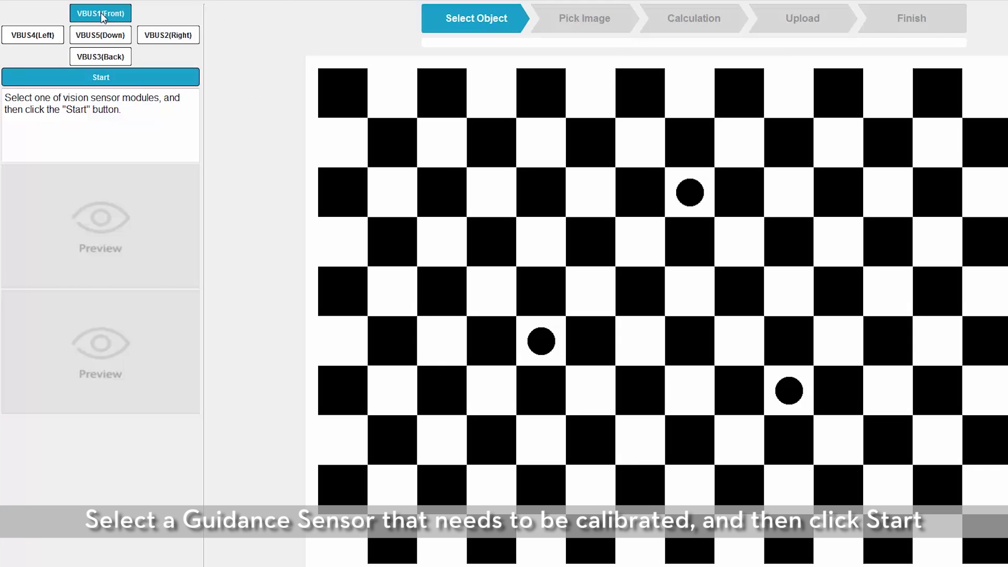
click(101, 79)
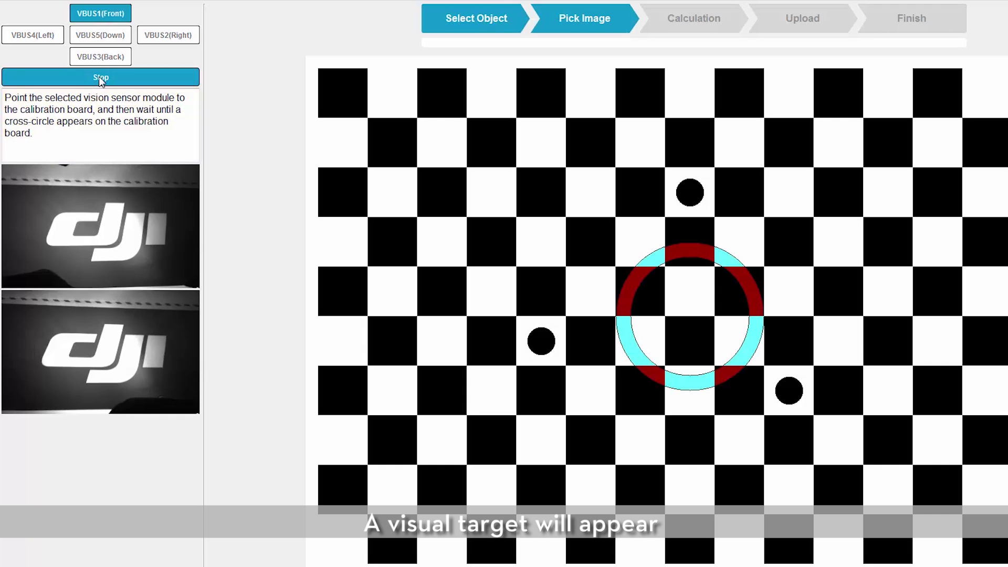